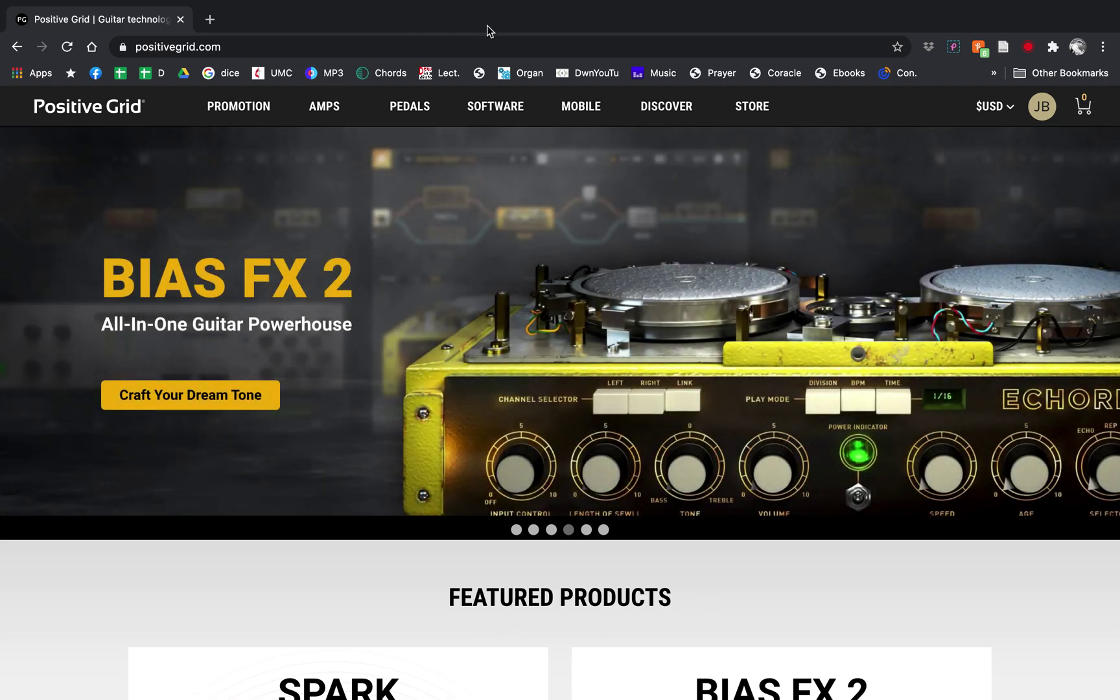
Visit the BIAS FX 2 product page under SOFTWARE, then the account's Download Page.
mouse_move(487, 114)
left_click(480, 164)
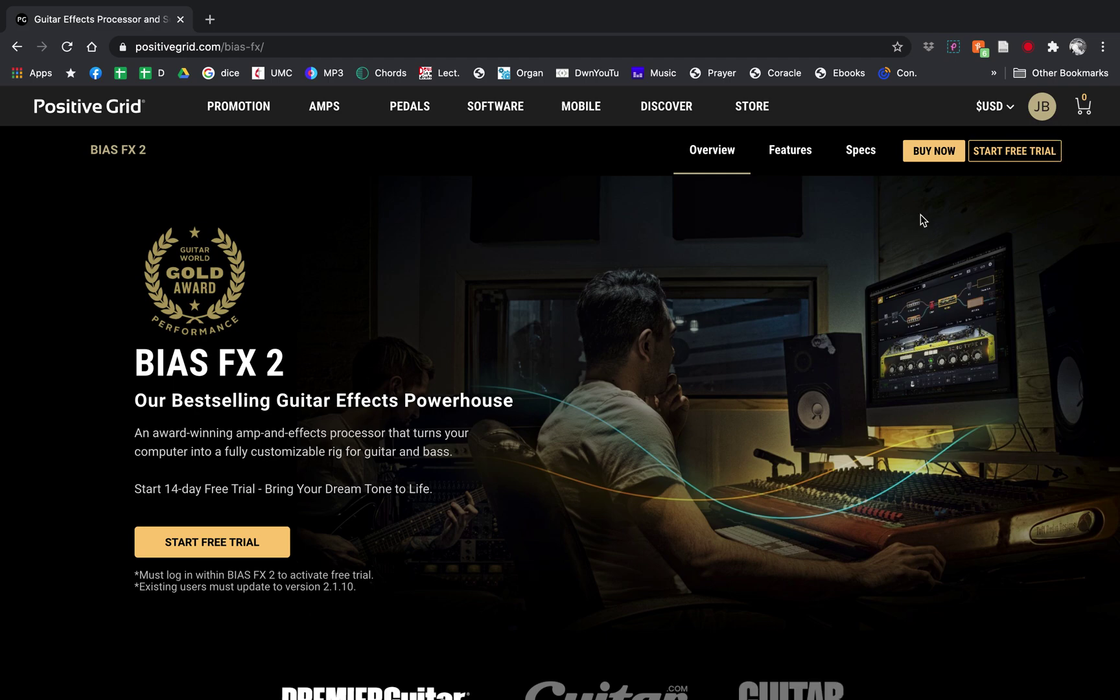
mouse_move(1043, 112)
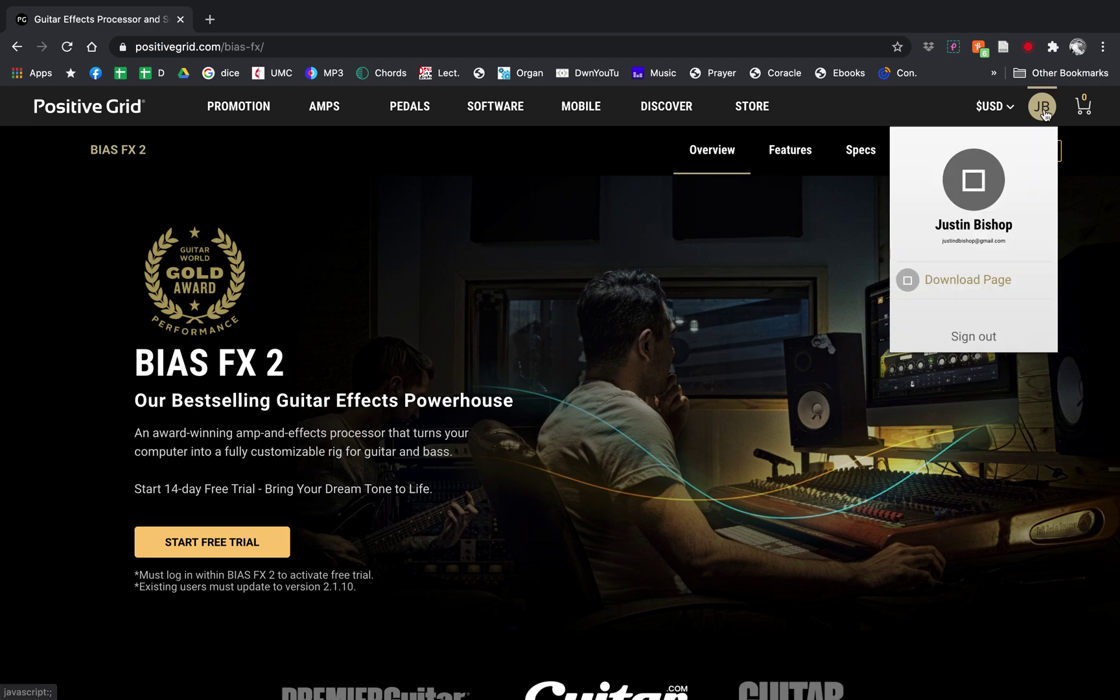
left_click(945, 285)
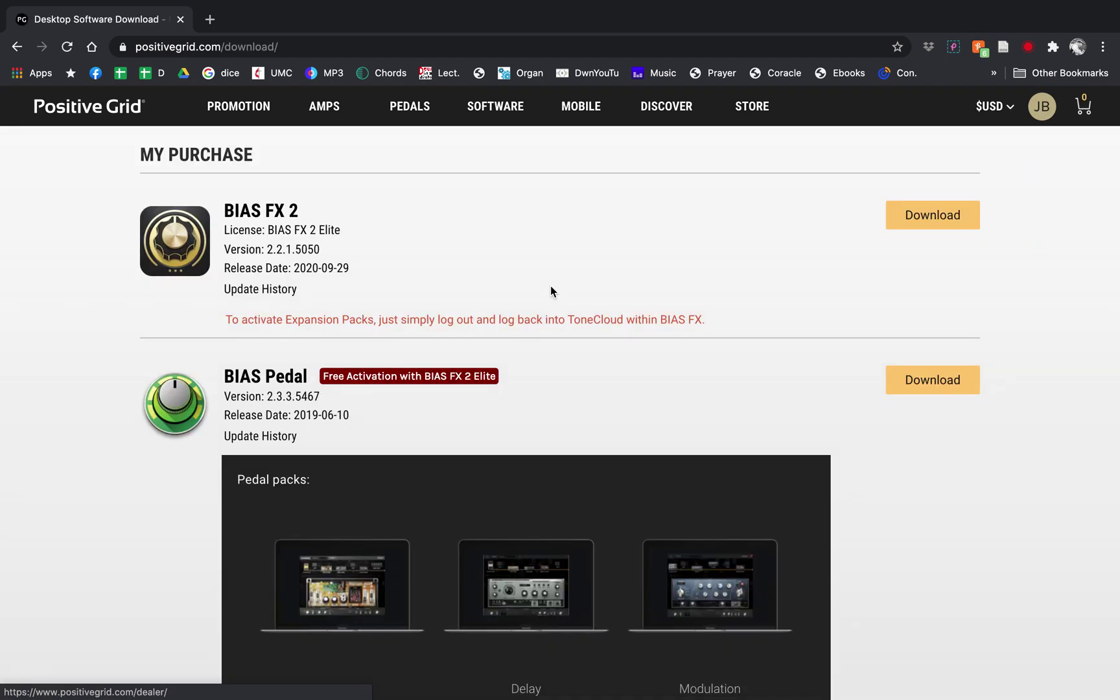
Start downloading the Mac AU / VST version of BIAS FX 2.
left_click(907, 212)
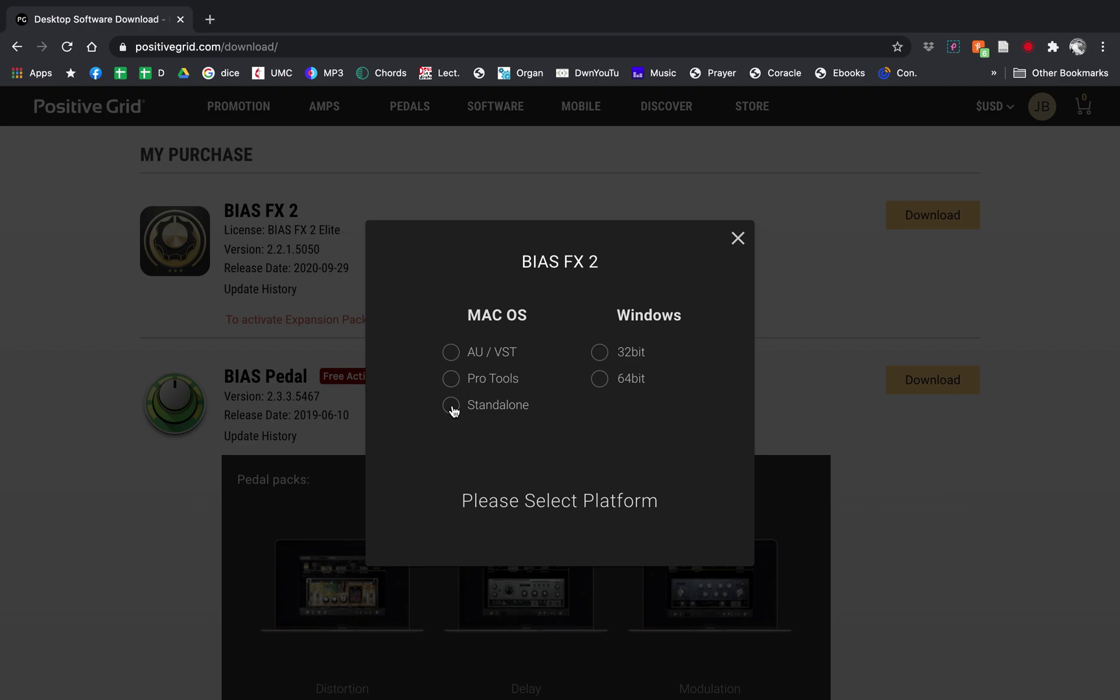
left_click(452, 354)
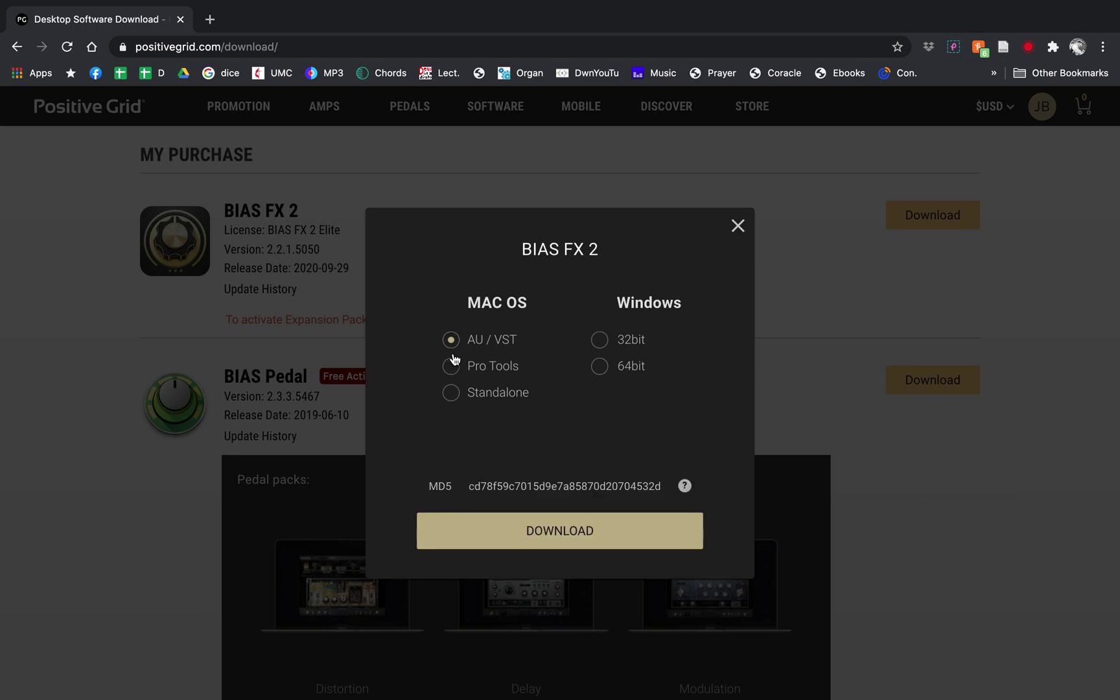
left_click(533, 540)
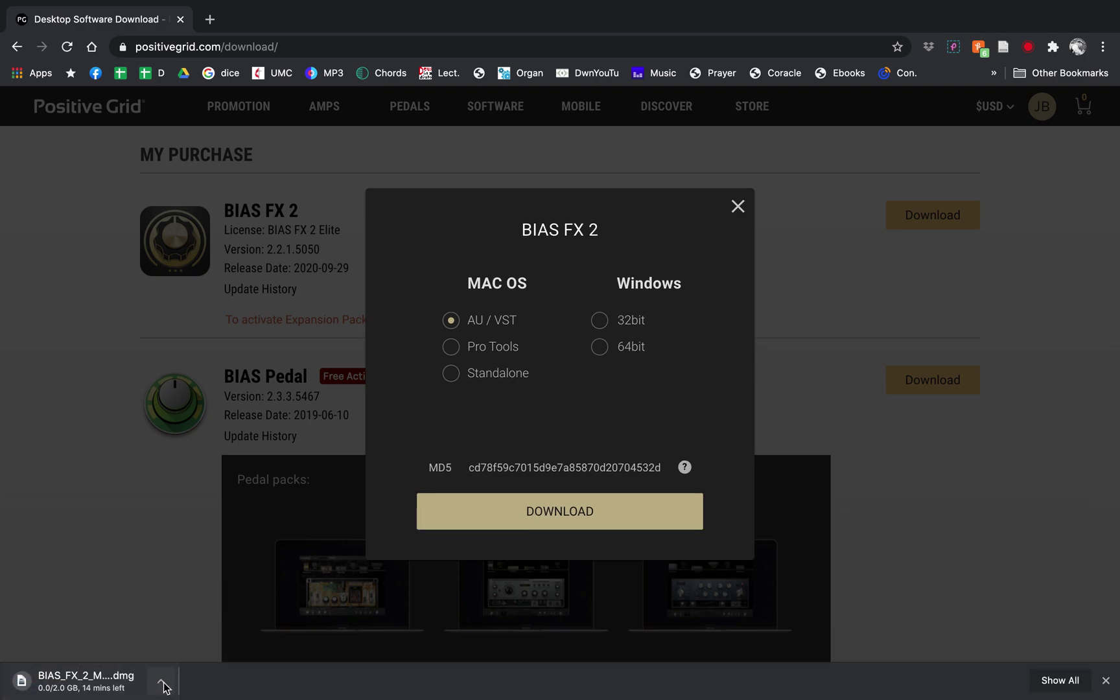
Cancel the running download and close the BIAS FX 2 platform choice.
left_click(160, 681)
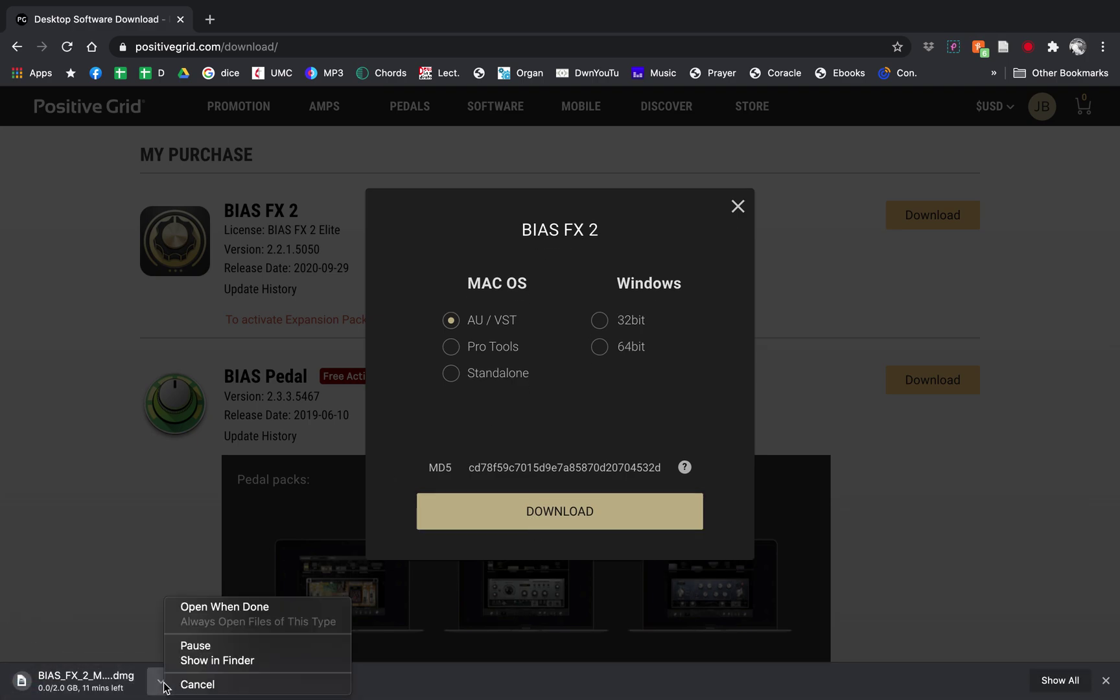
left_click(200, 684)
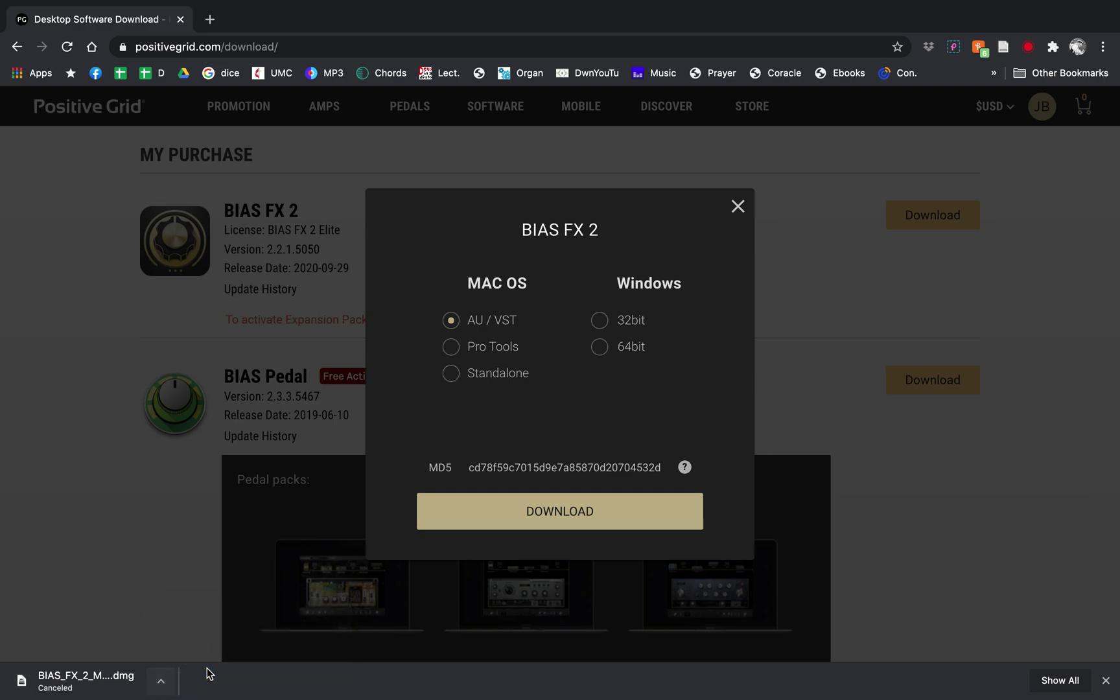
left_click(738, 206)
Open the BIAS_FX_2 disk image from Downloads, sorted by Date Added newest first.
key("ctrl+Left")
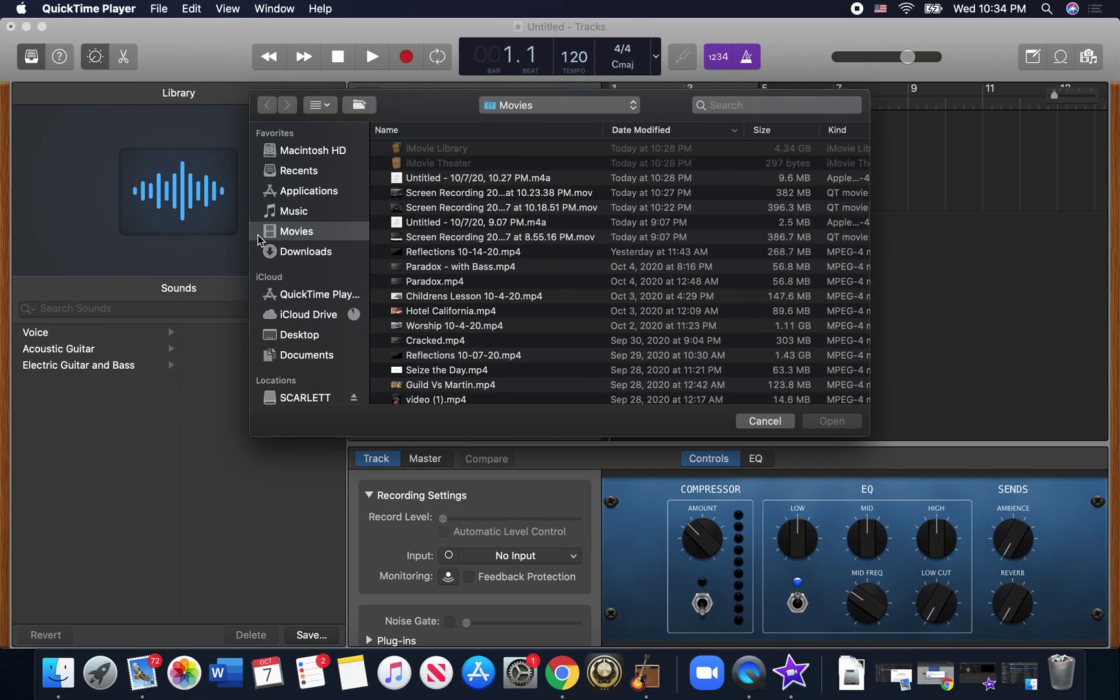
left_click(57, 672)
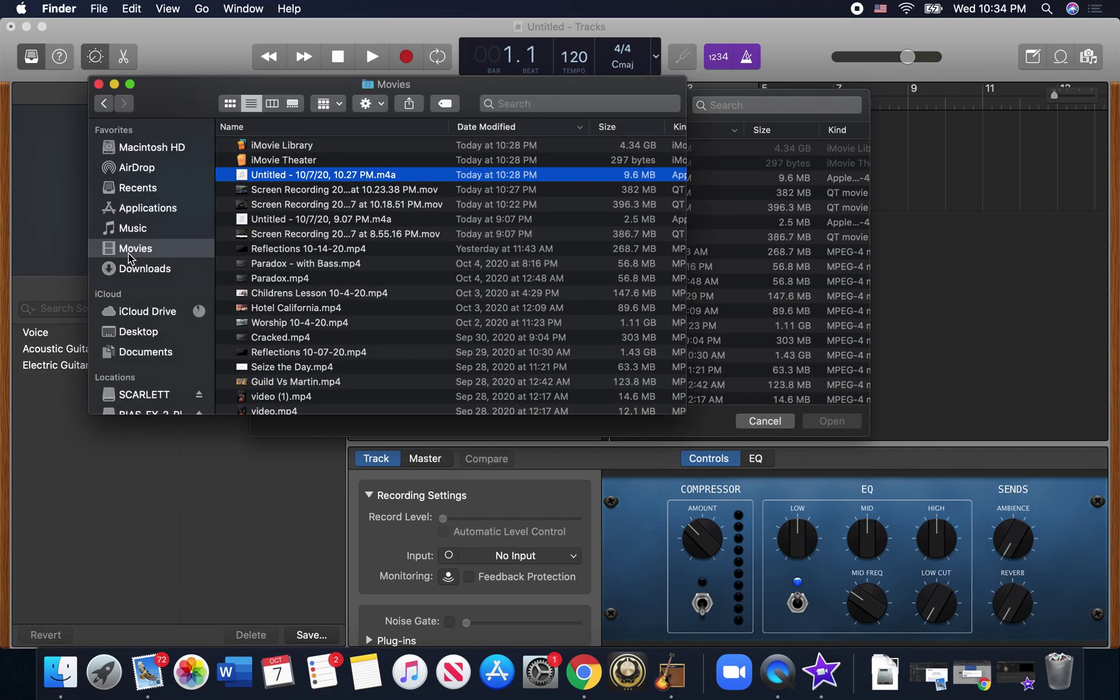
left_click(138, 271)
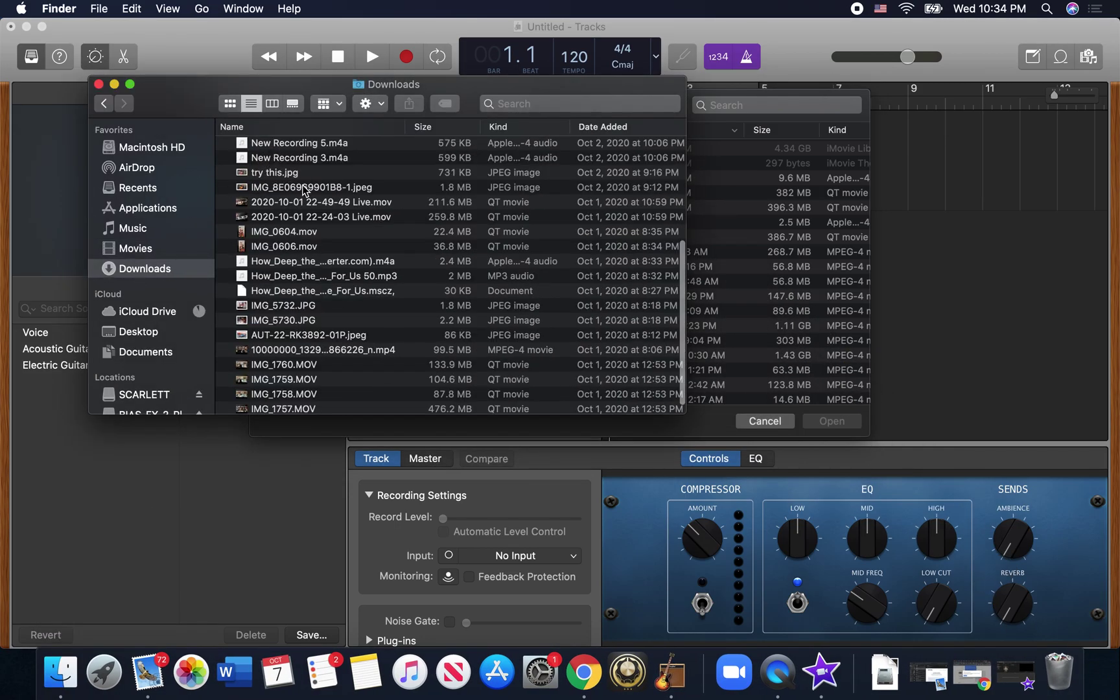
left_click(603, 126)
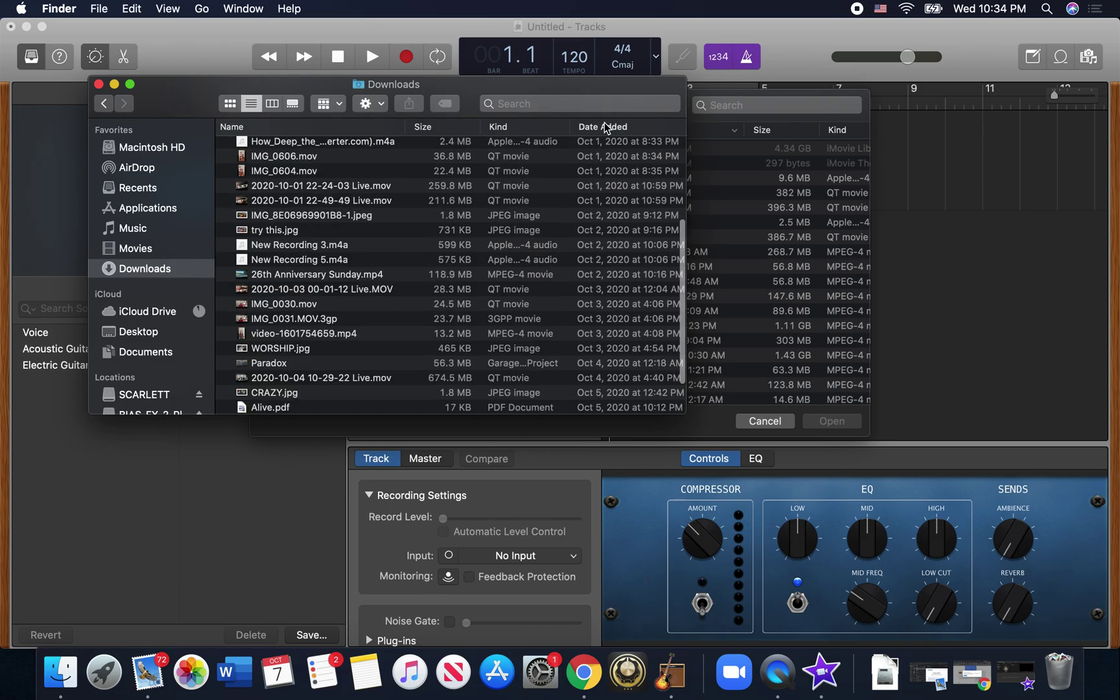
scroll(436, 184, "up", 5)
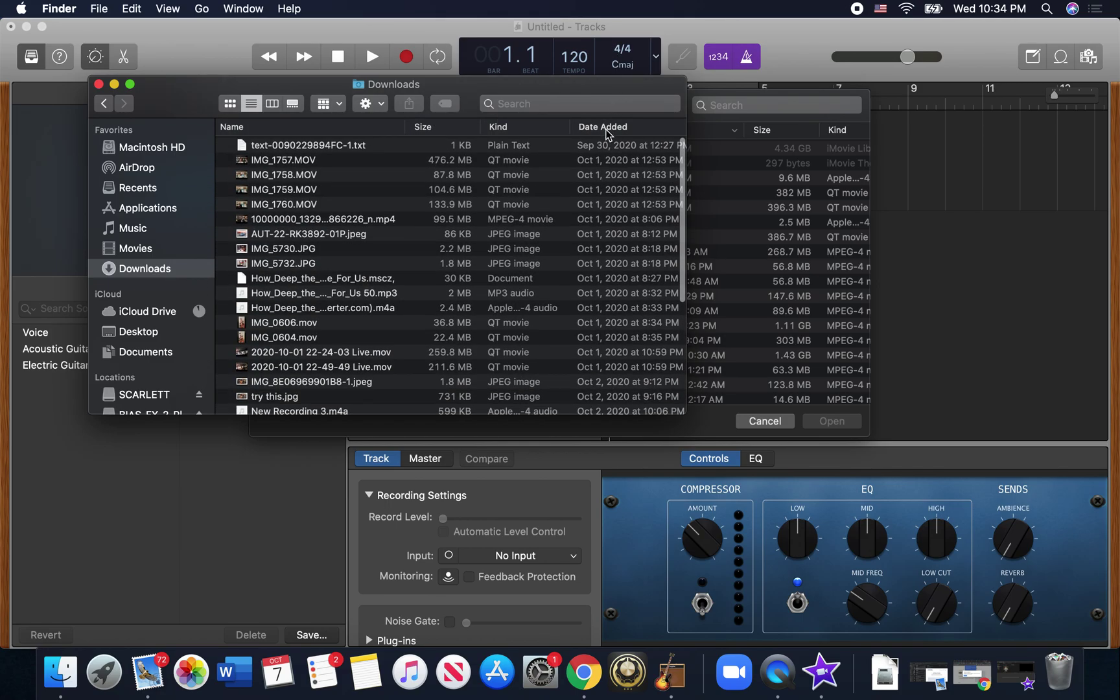
left_click(606, 128)
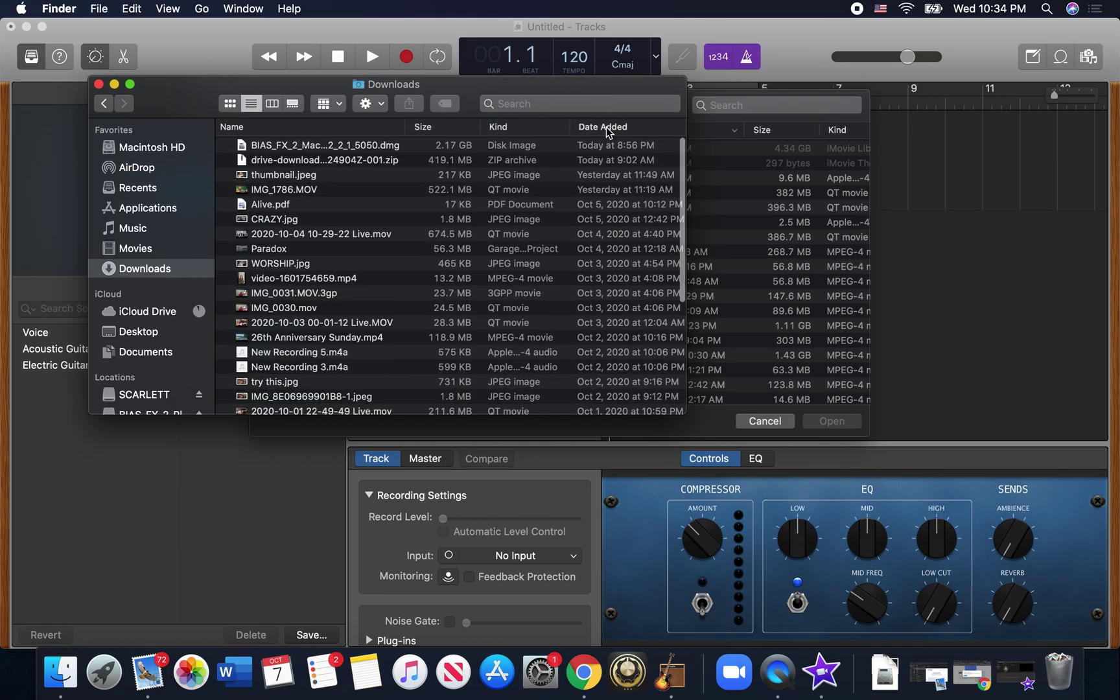
left_click(316, 151)
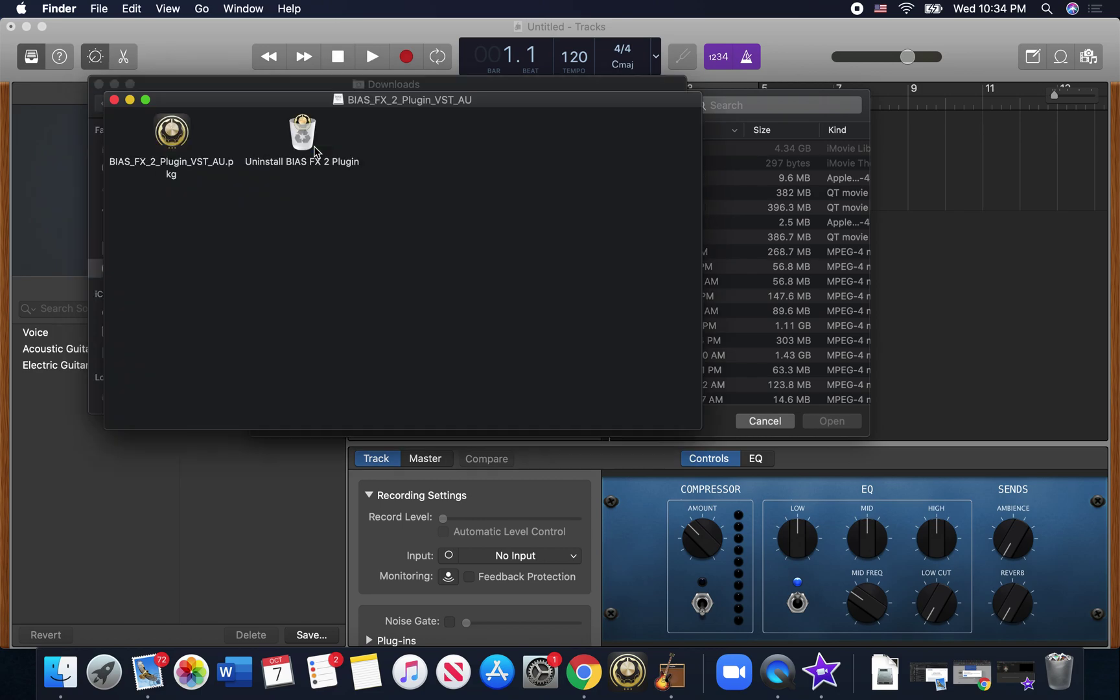
Try launching BIAS_FX_2_Plugin_VST_AU.pkg, which macOS blocks, and bring up System Preferences.
double_click(173, 138)
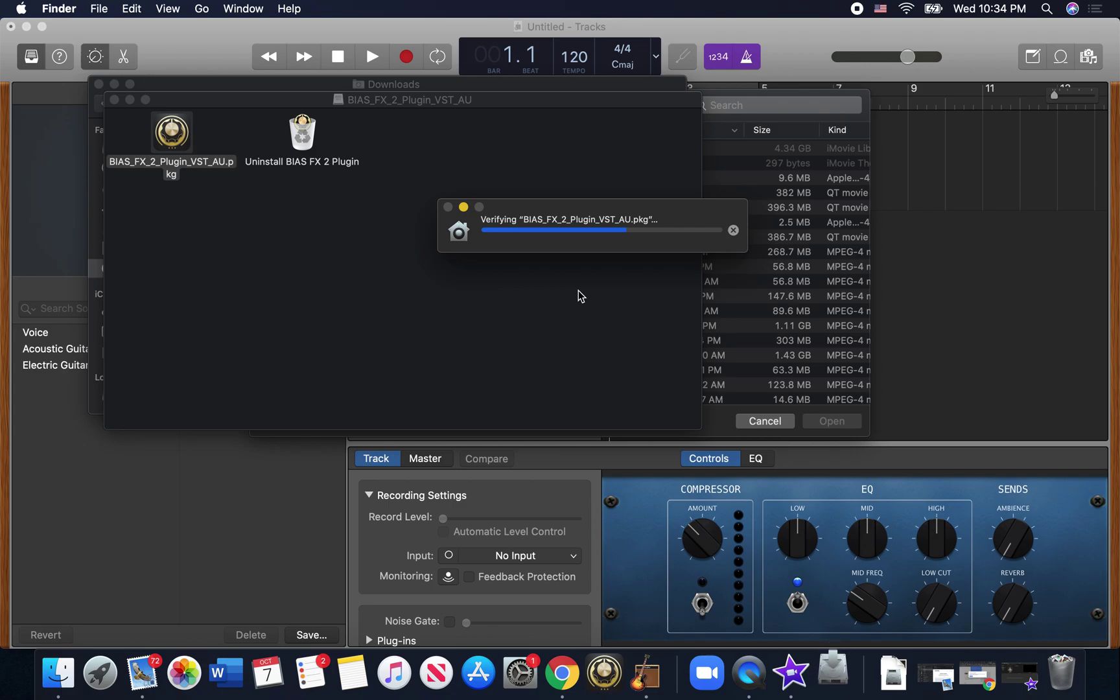
left_click(521, 677)
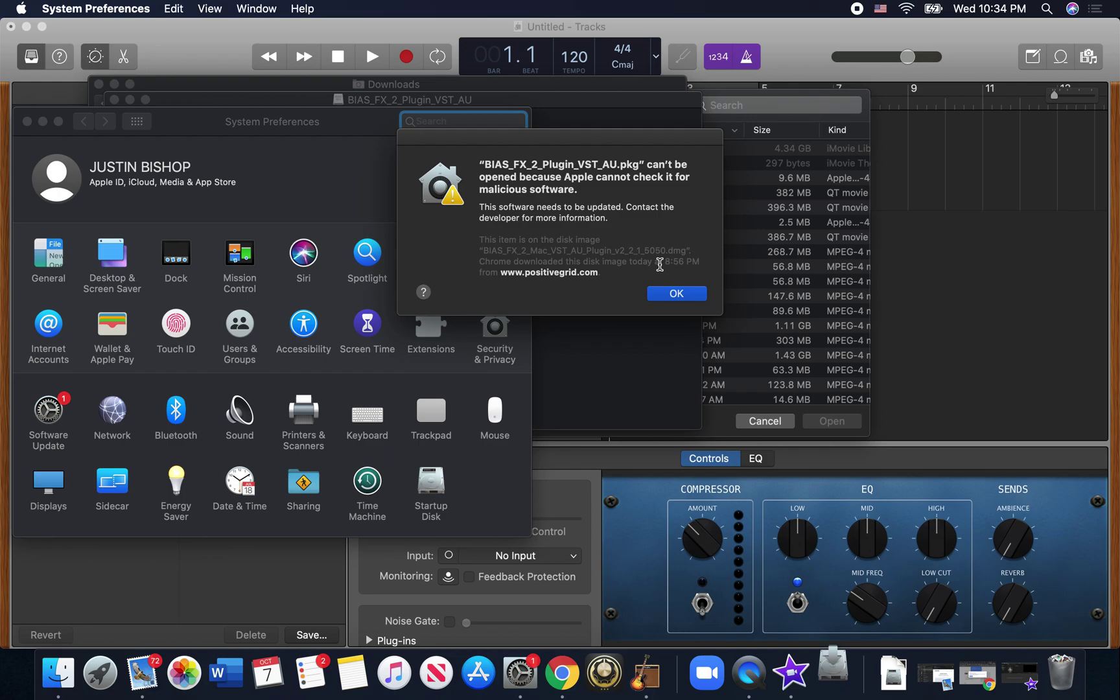
Allow the blocked plugin package via Security & Privacy's Open Anyway, cancelling the verification.
left_click(674, 293)
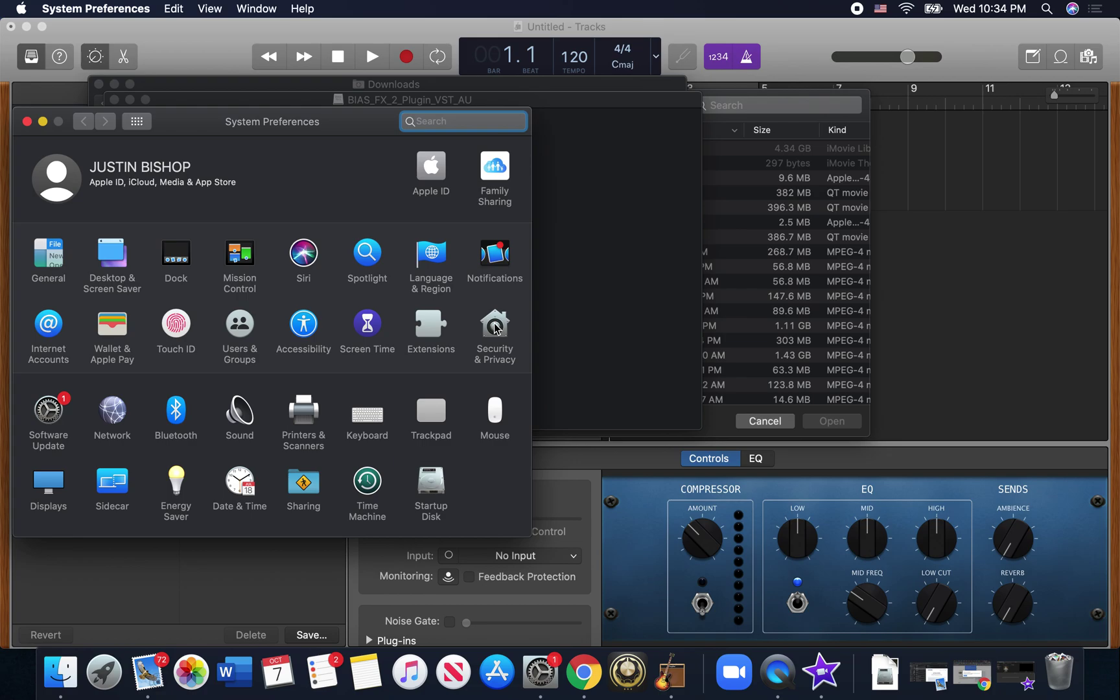
left_click(495, 328)
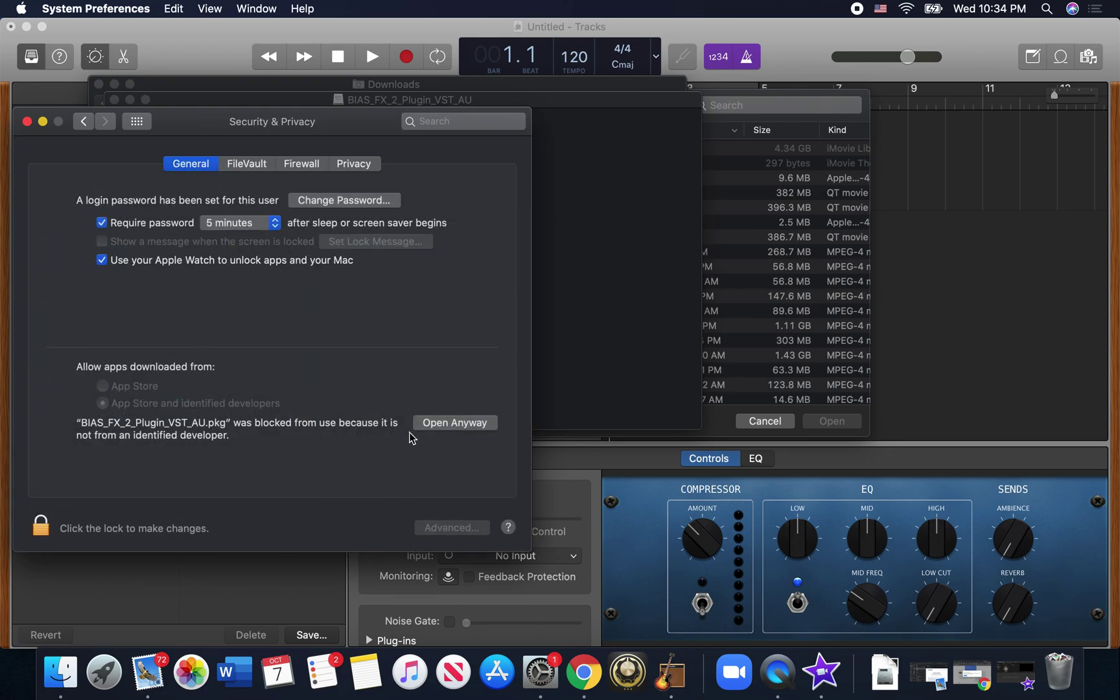
left_click(452, 428)
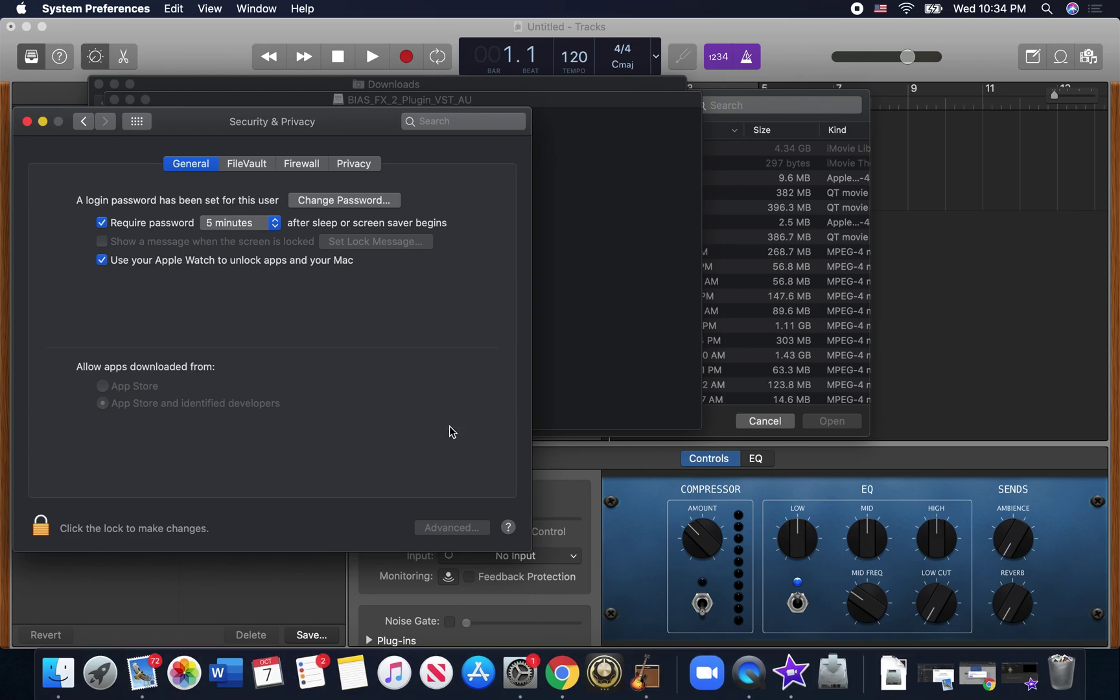
left_click(733, 230)
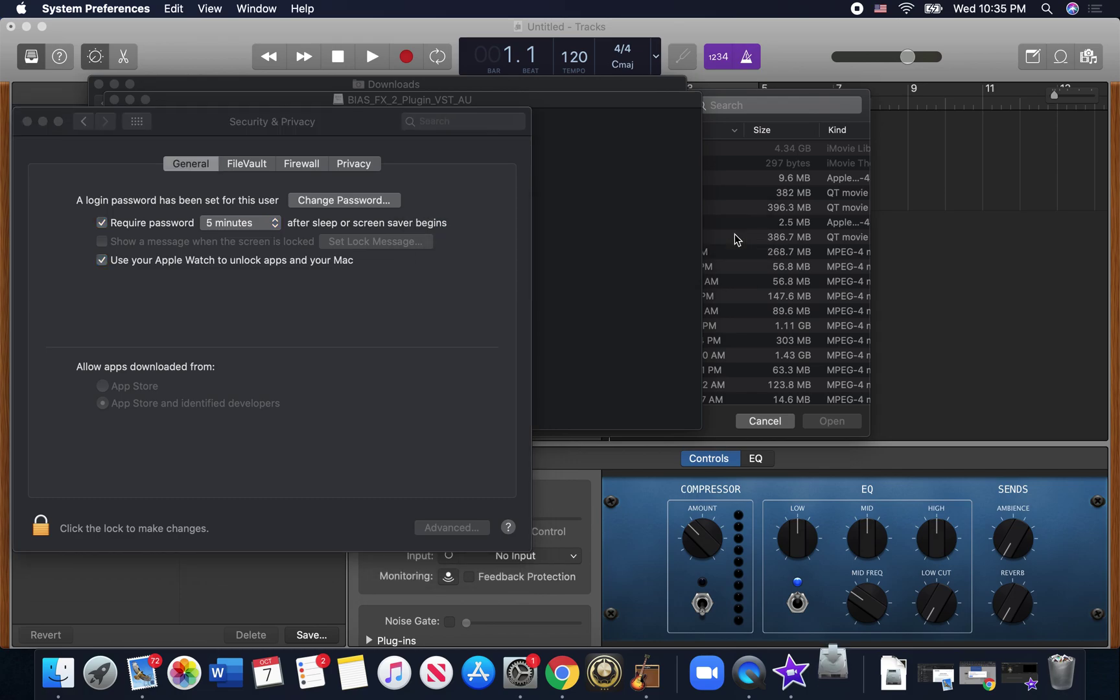
Close System Preferences, both Finder windows and the Movies file-open dialog.
left_click(27, 122)
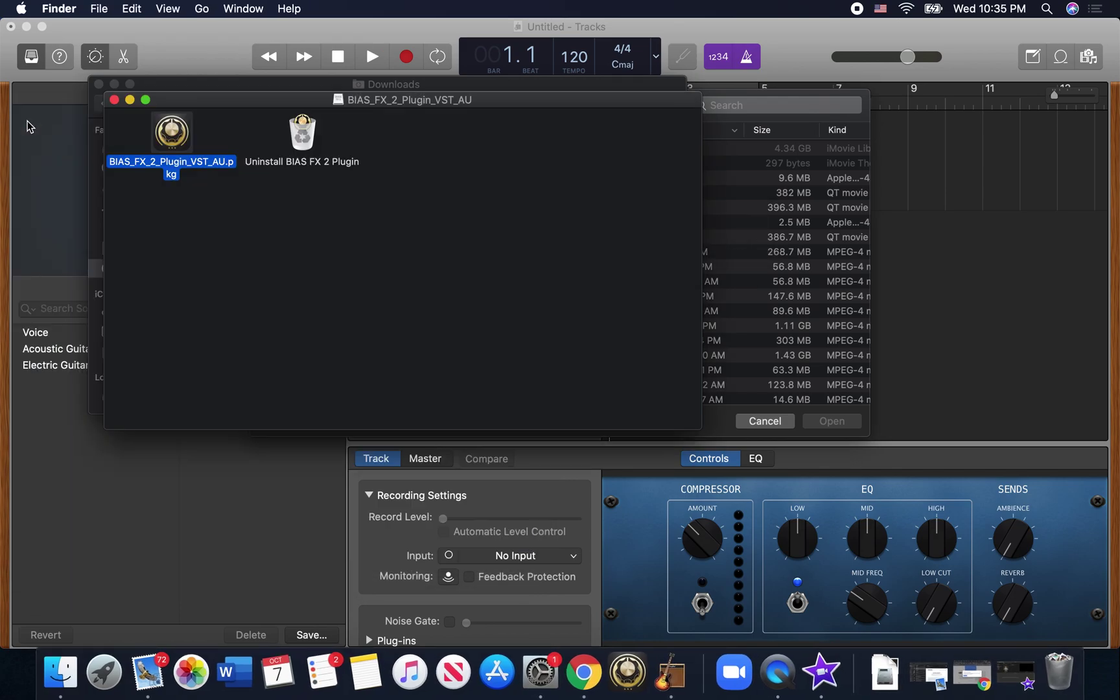
left_click(114, 100)
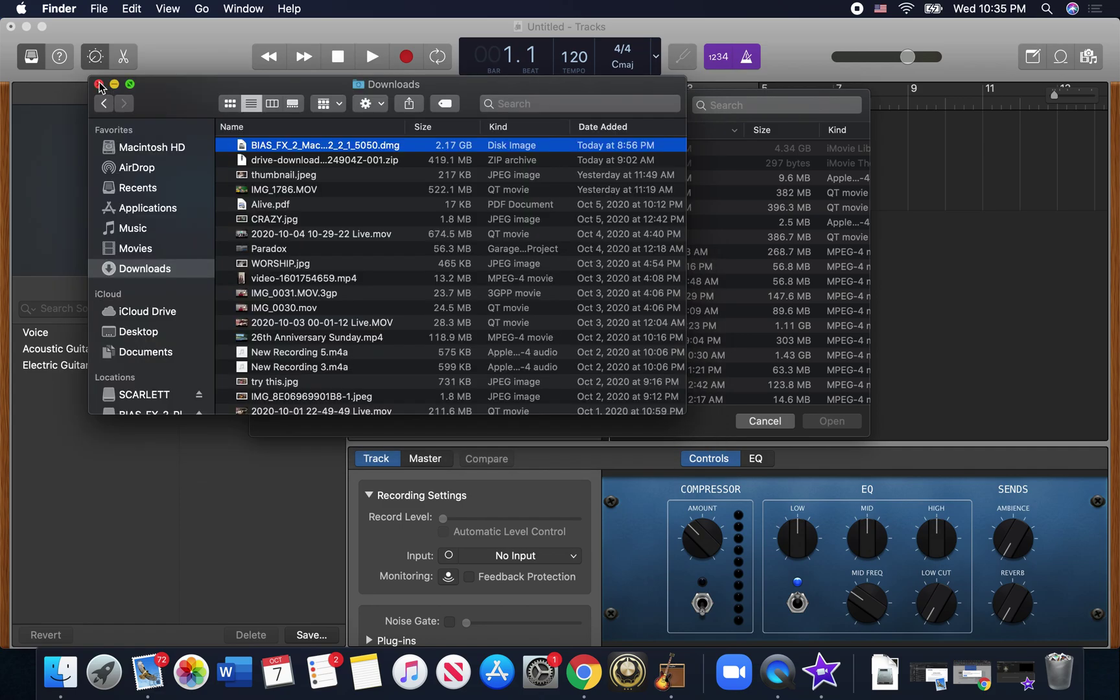
left_click(98, 84)
left_click_drag(377, 108, 395, 530)
key("Escape")
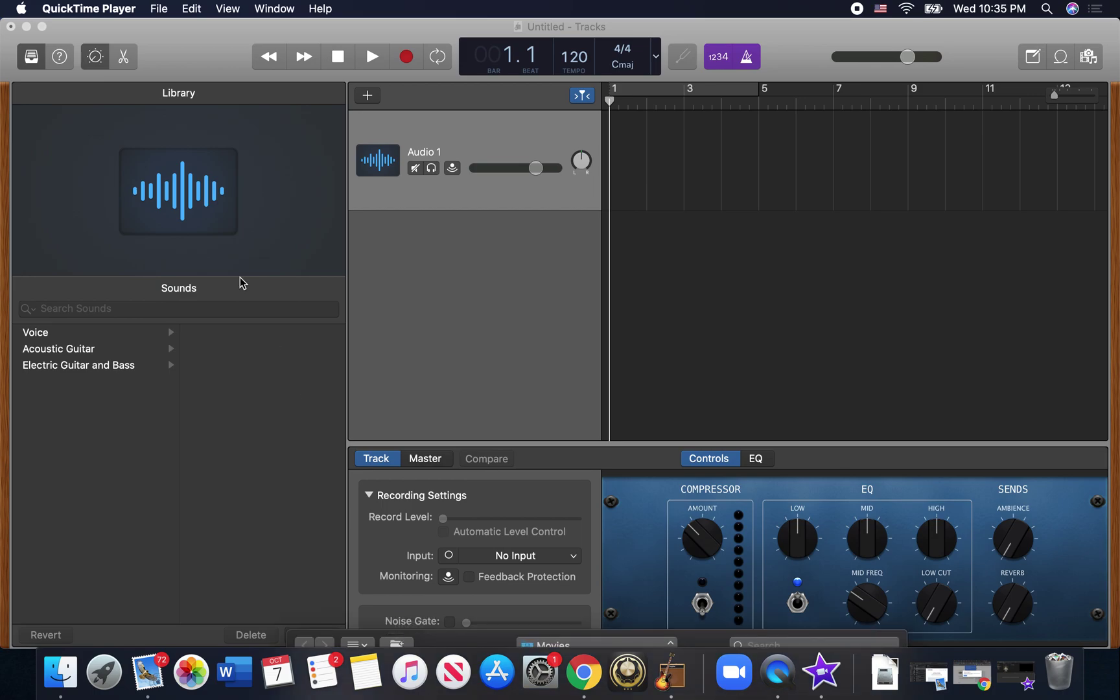
Verify Audio/MIDI preferences show Scarlett 2i2 USB as device with Audio Units enabled.
left_click(173, 41)
left_click(89, 11)
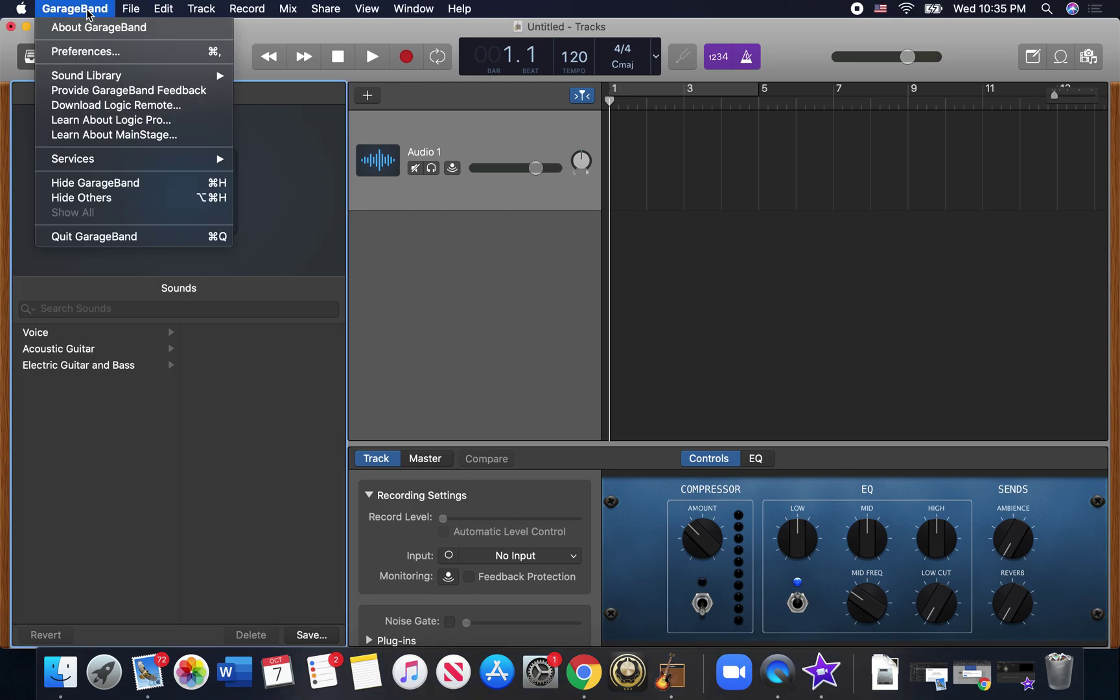
left_click(82, 51)
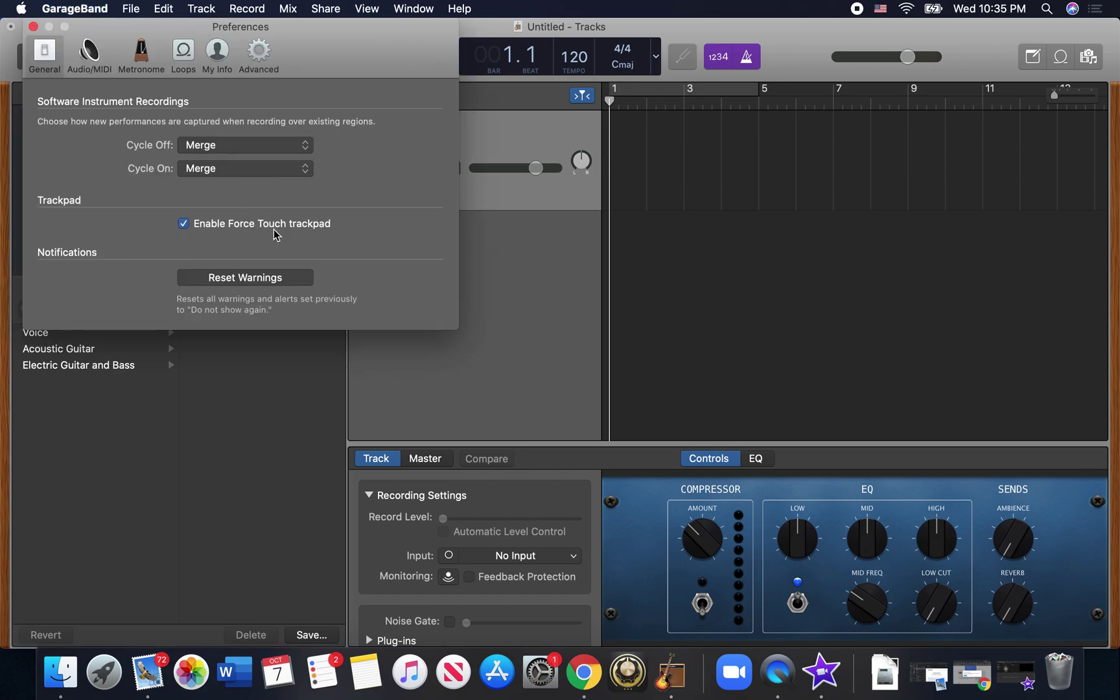
left_click(83, 62)
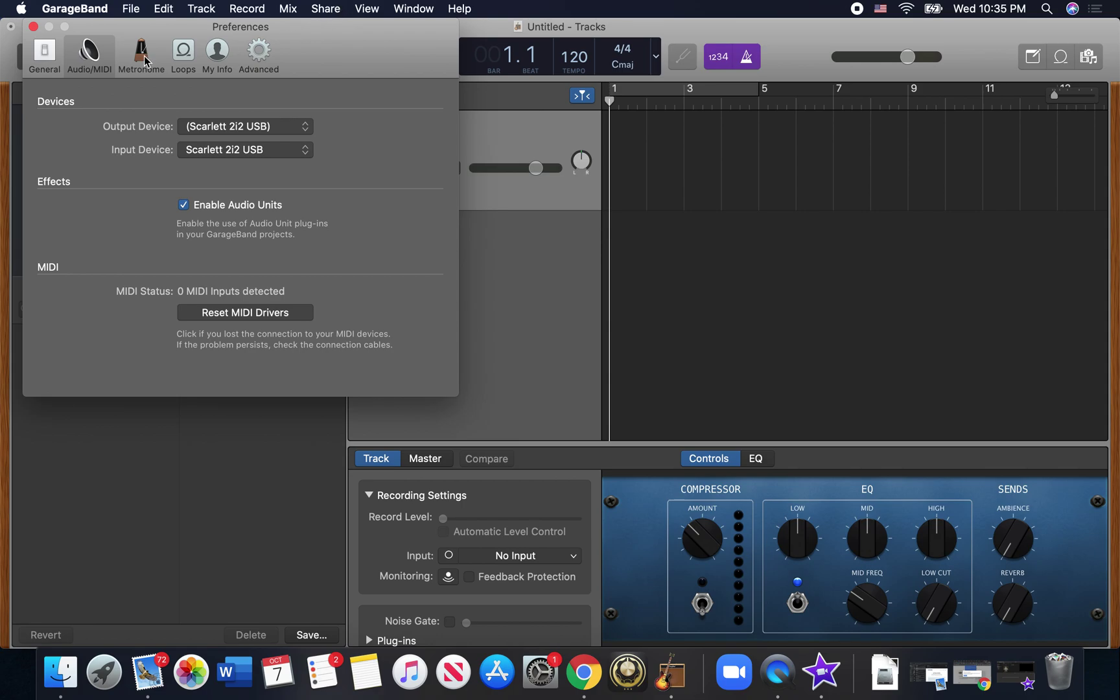
left_click(33, 26)
left_click(329, 7)
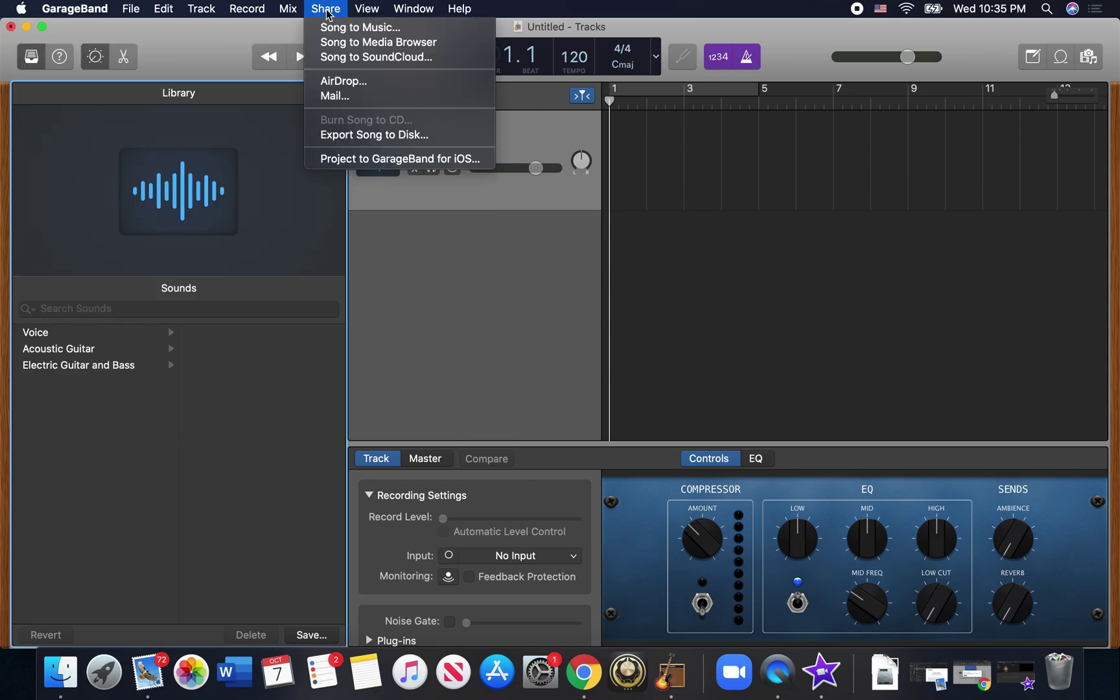
mouse_move(368, 15)
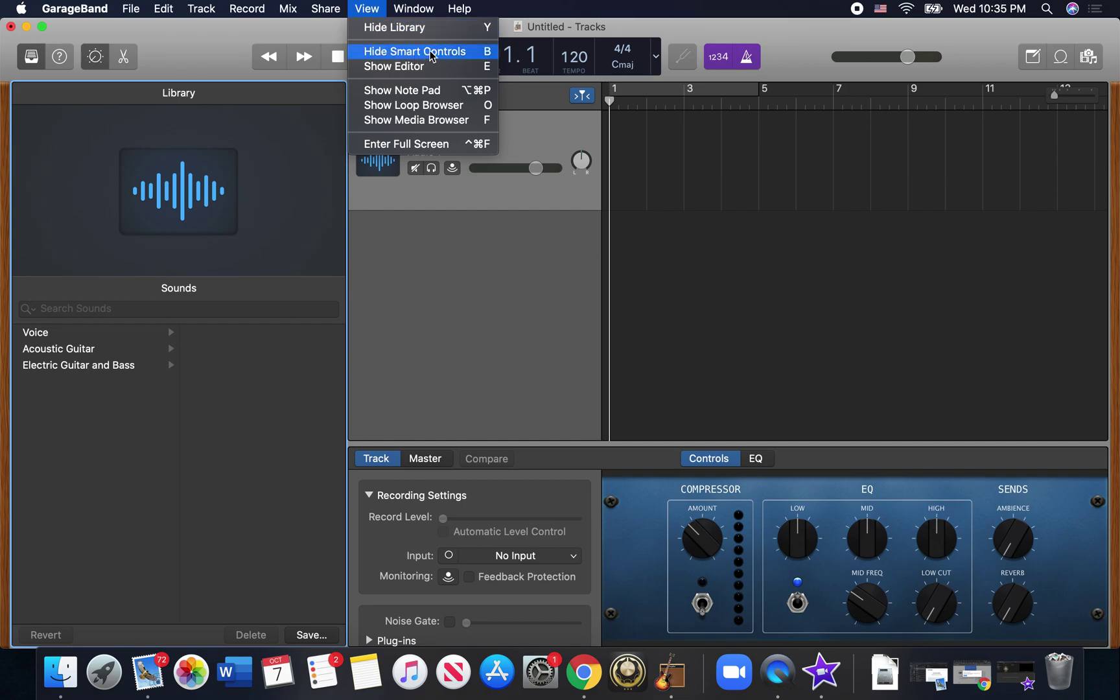
left_click(429, 392)
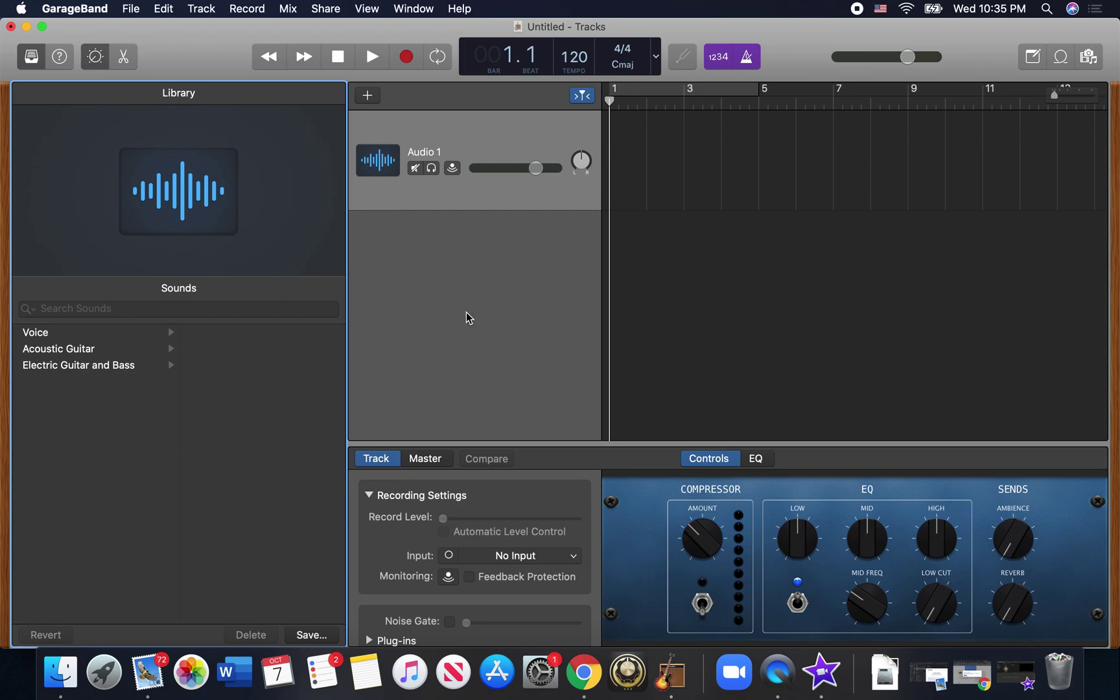
scroll(468, 317, "down", 1)
Insert Audio Units > PositiveGrid > BIAS FX 2 into an empty plug-in slot on Audio 1.
scroll(517, 533, "down", 2)
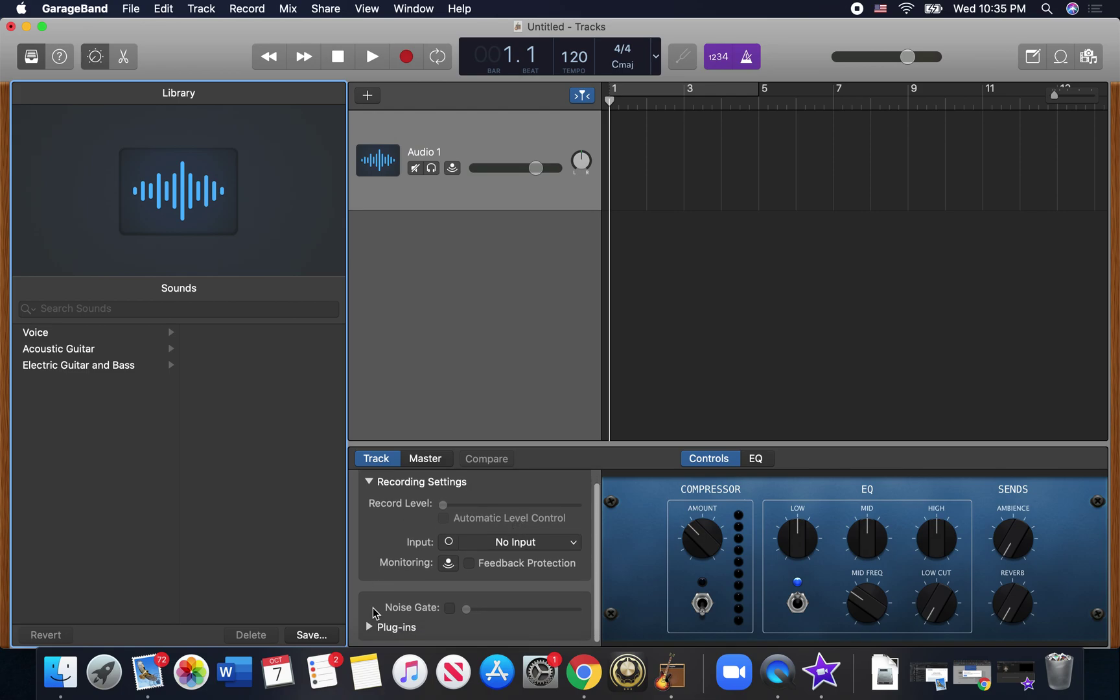
left_click(370, 627)
scroll(393, 578, "down", 3)
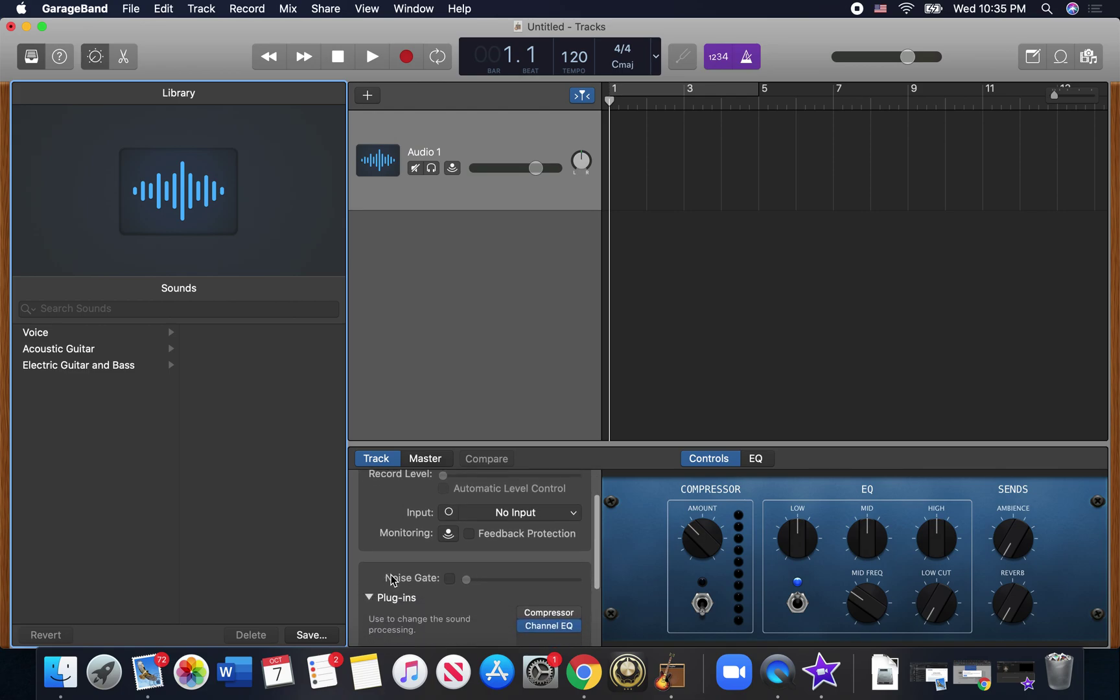
scroll(392, 579, "down", 2)
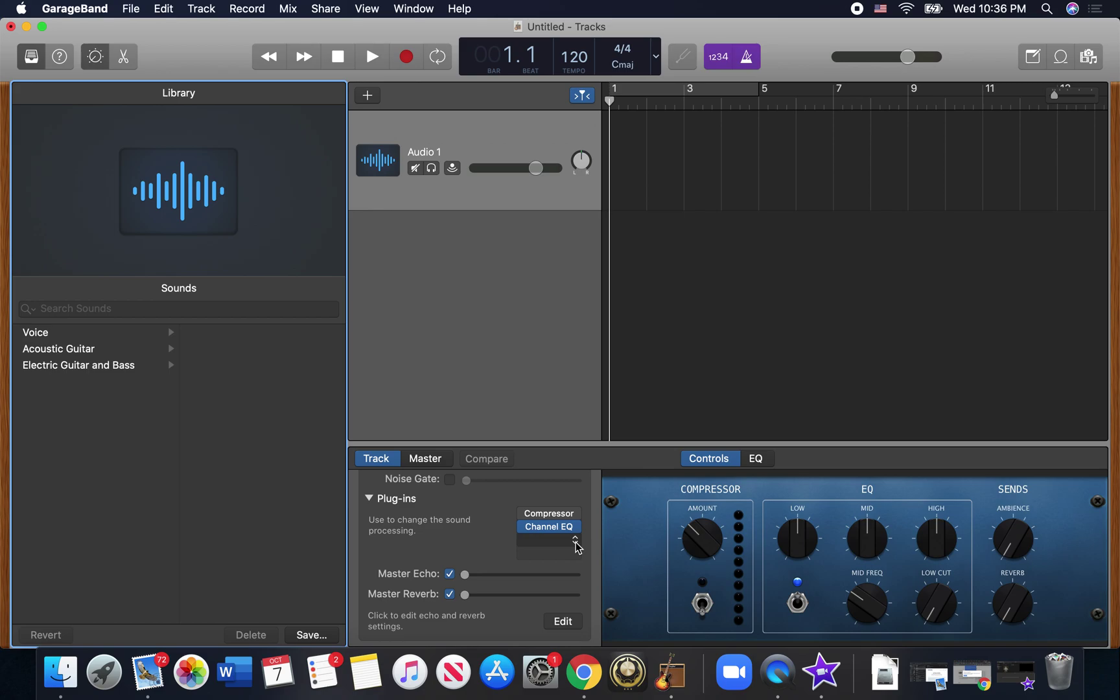
left_click(576, 542)
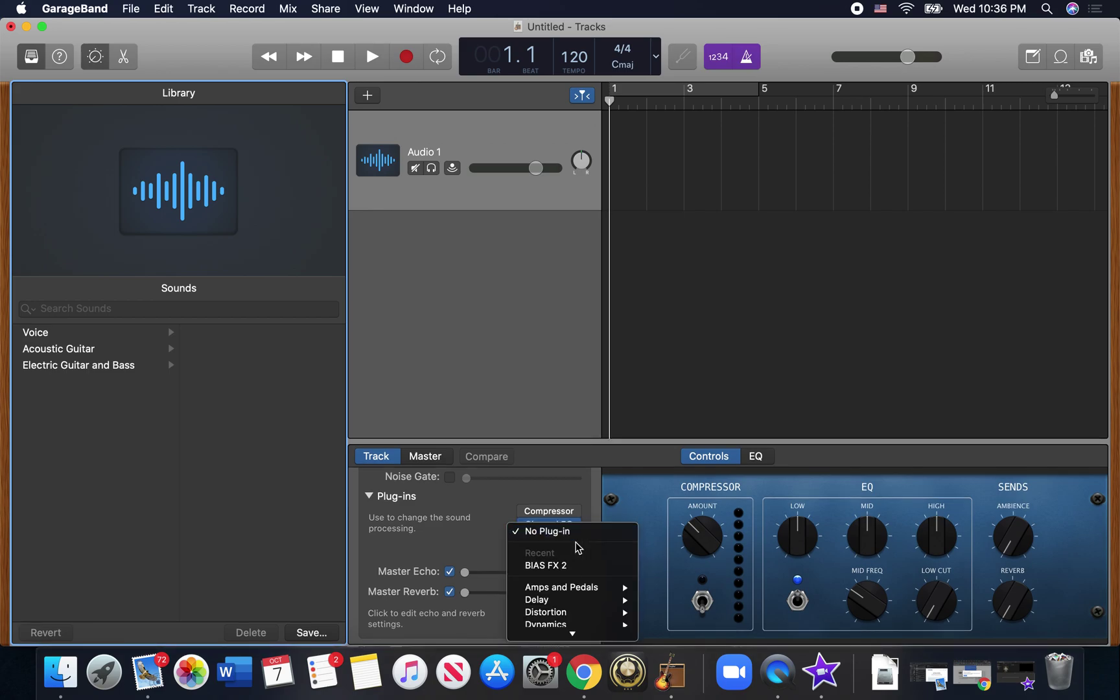
scroll(581, 625, "down", 3)
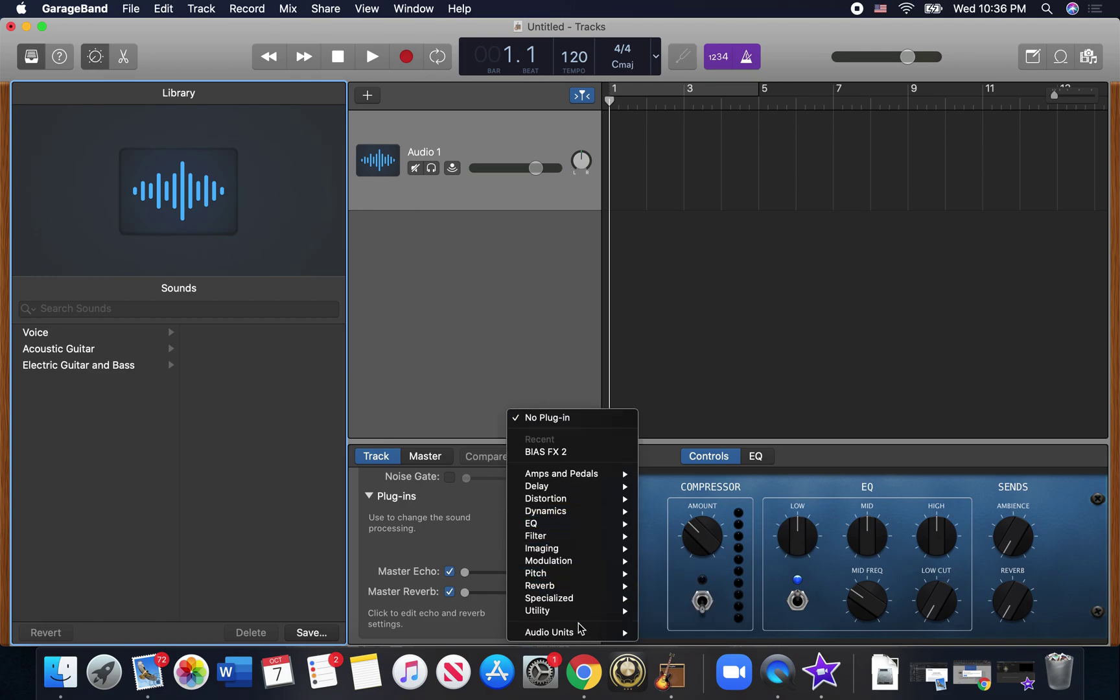
mouse_move(583, 638)
mouse_move(660, 634)
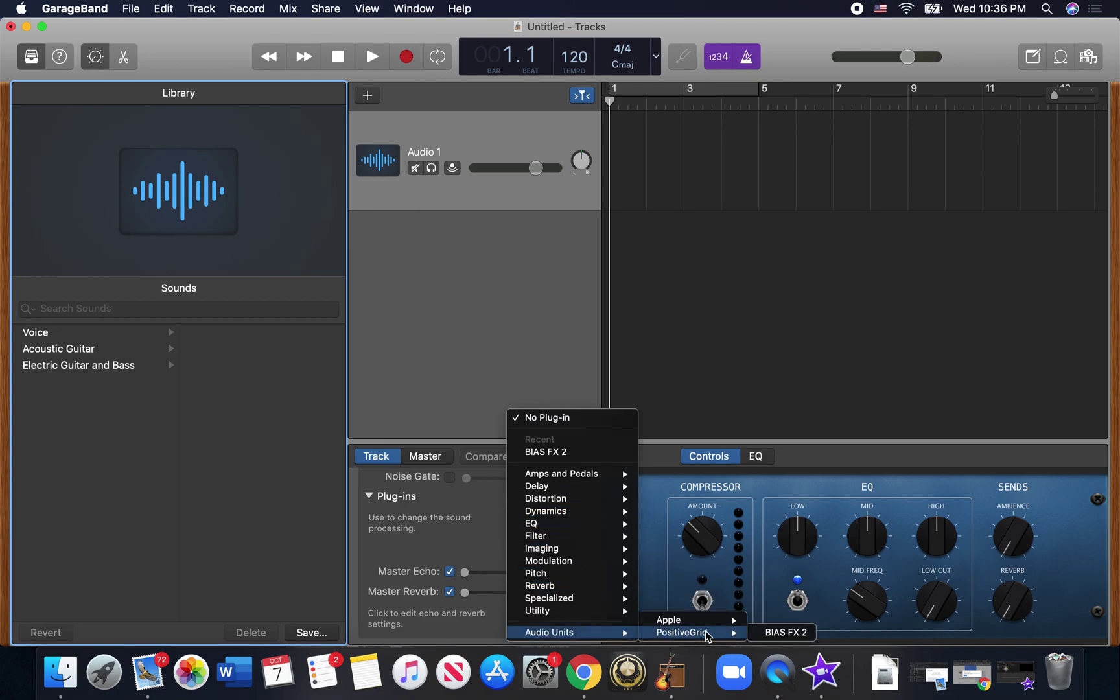
left_click(782, 639)
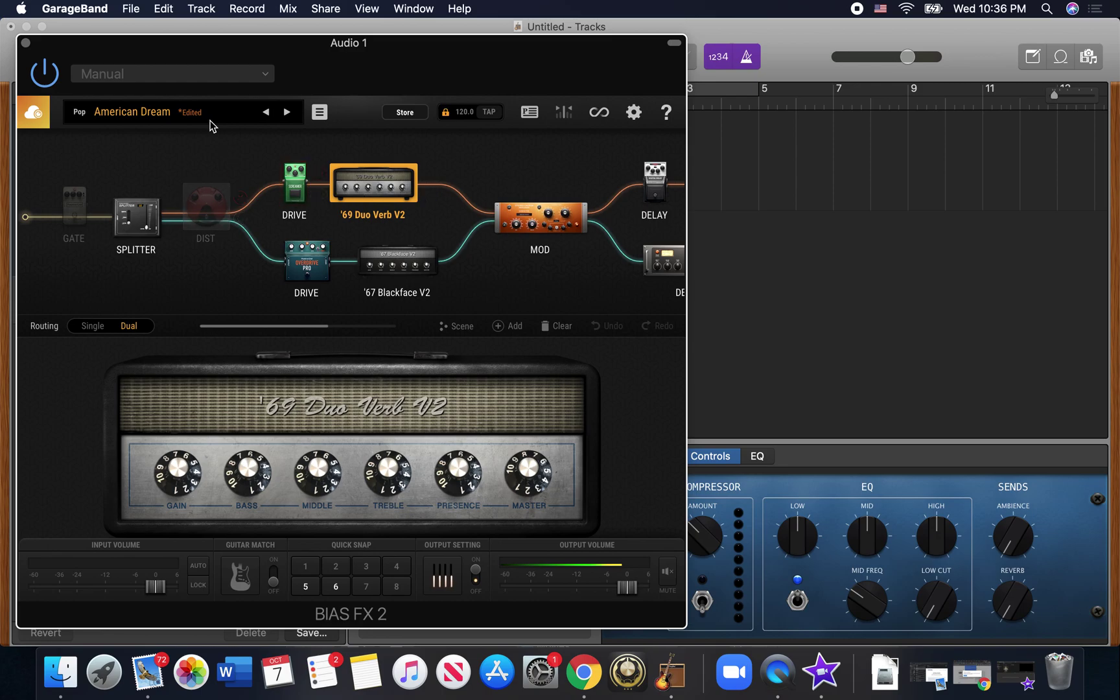
Open the BIAS FX 2 preset browser on the Pop bank with American Dream loaded.
left_click(160, 115)
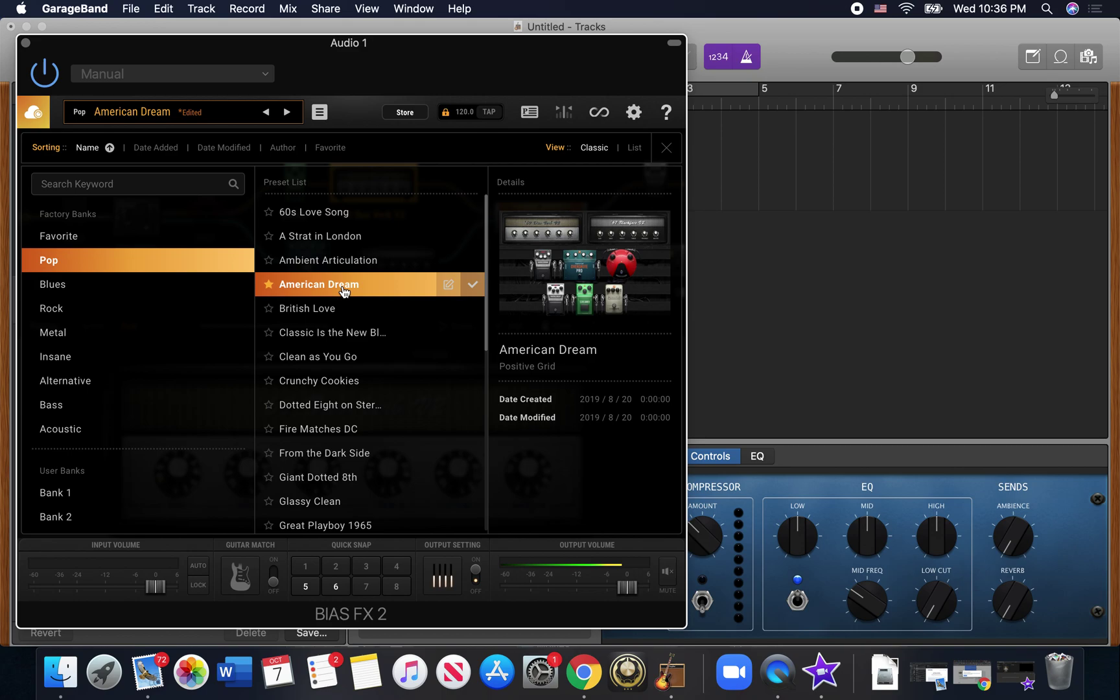
Load the Blues bank's Dancing in Room preset, ignoring unsaved changes, and close the browser.
left_click(59, 284)
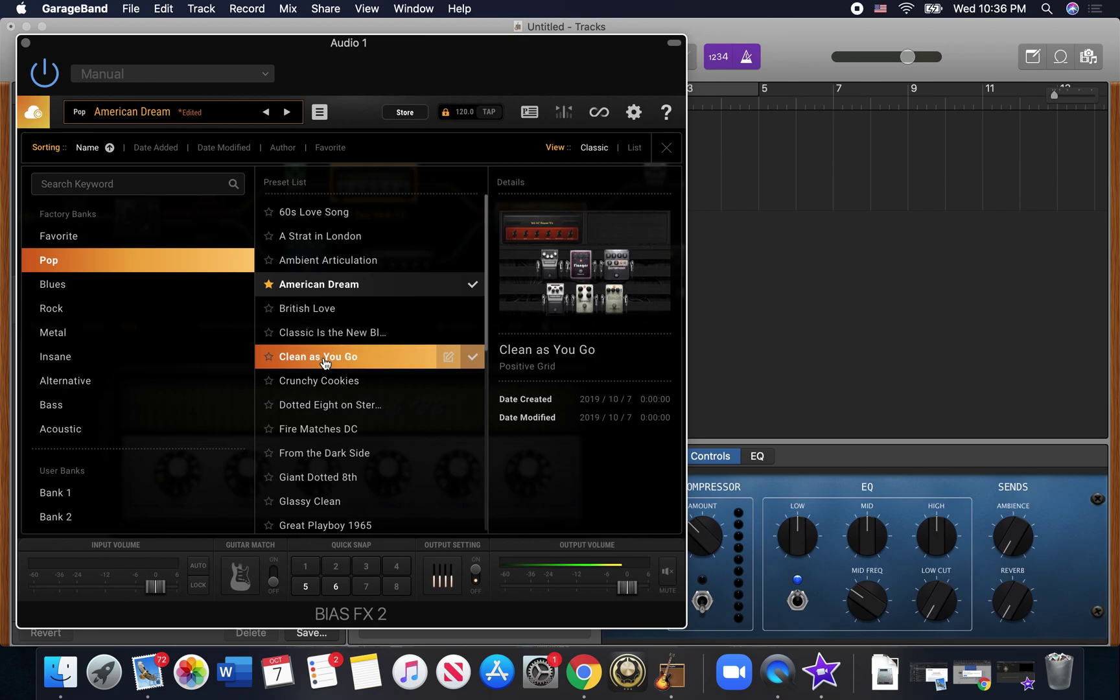
mouse_move(106, 292)
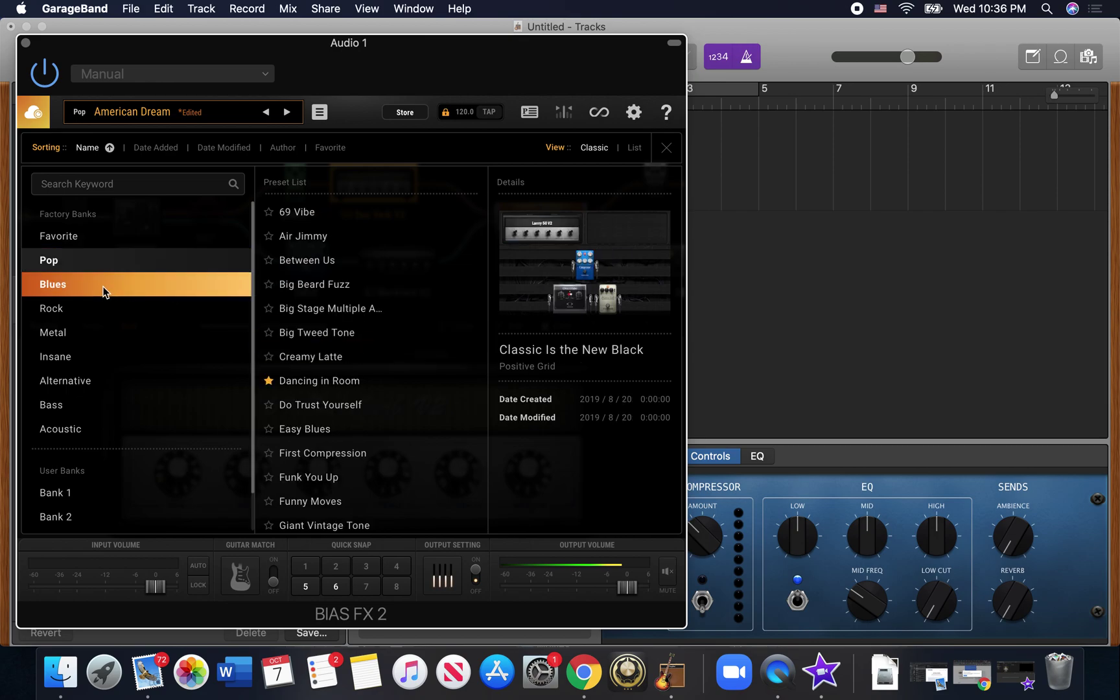
left_click(306, 382)
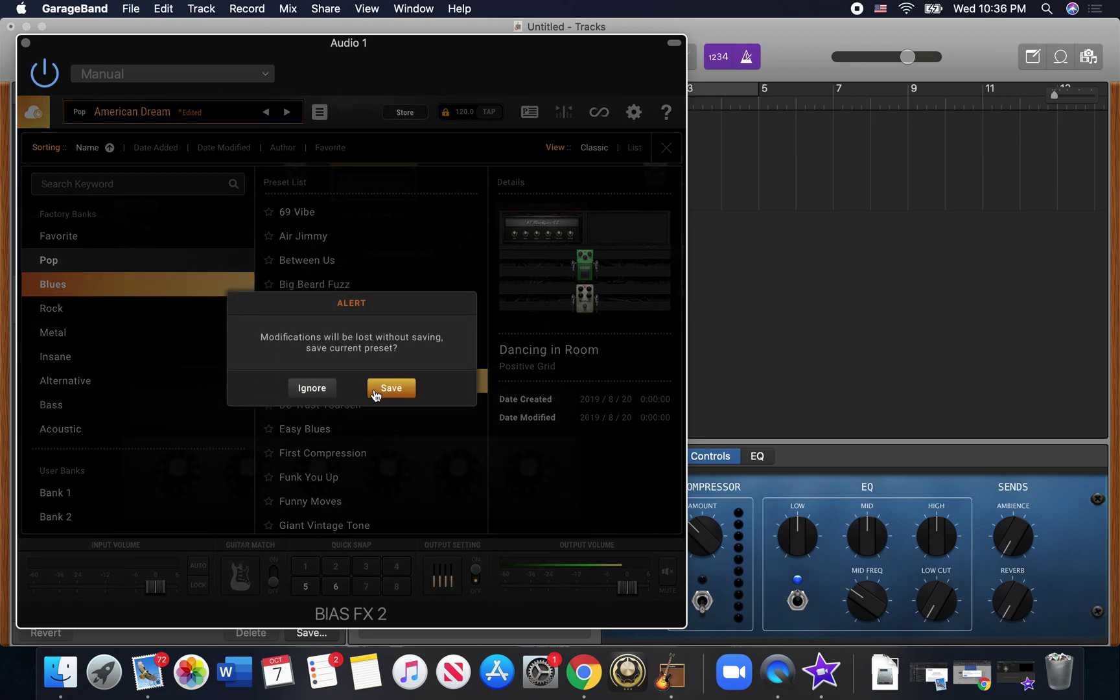
left_click(325, 395)
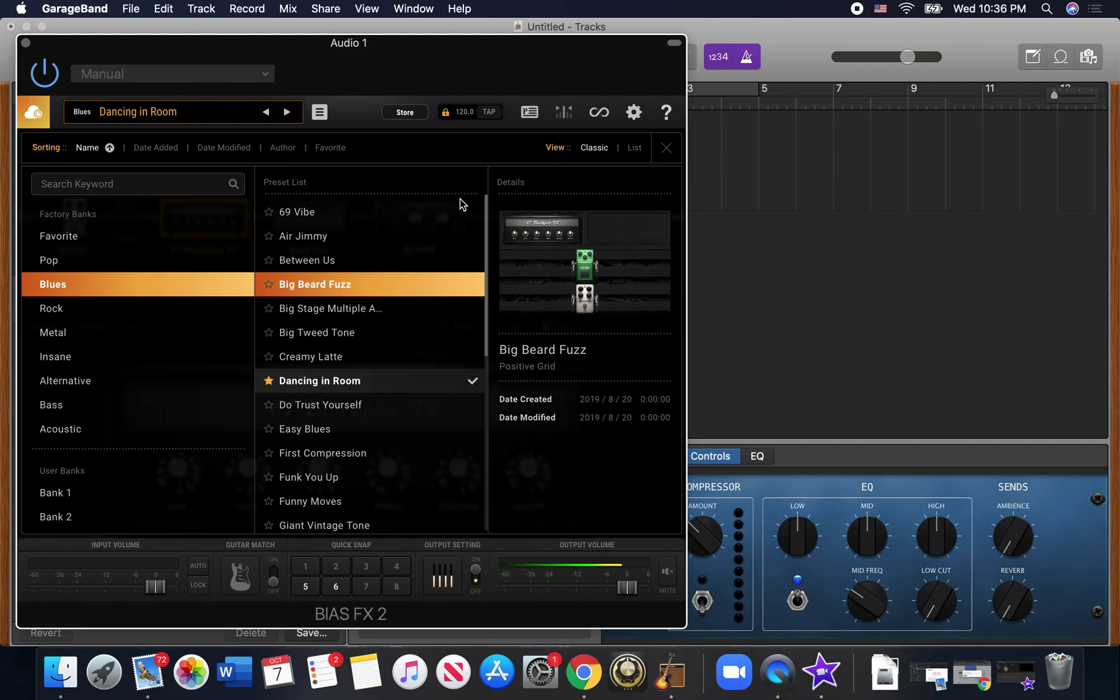
left_click(665, 148)
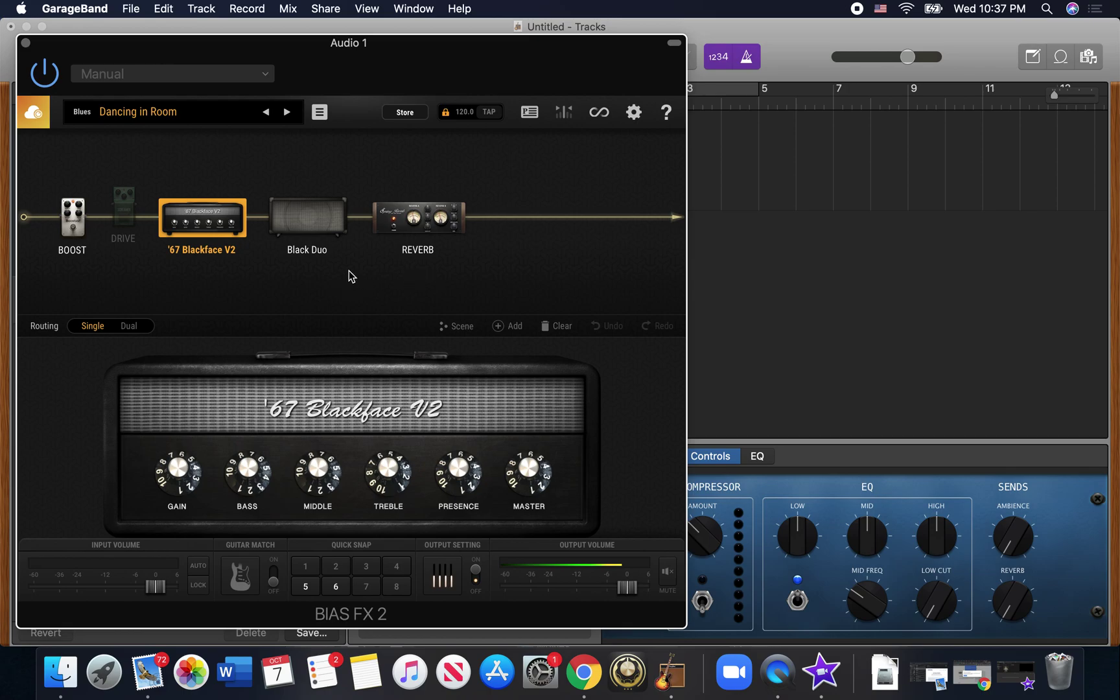
Enable the DRIVE pedal, toggle its bypass, then show the Black Duo cabinet's settings.
mouse_move(140, 225)
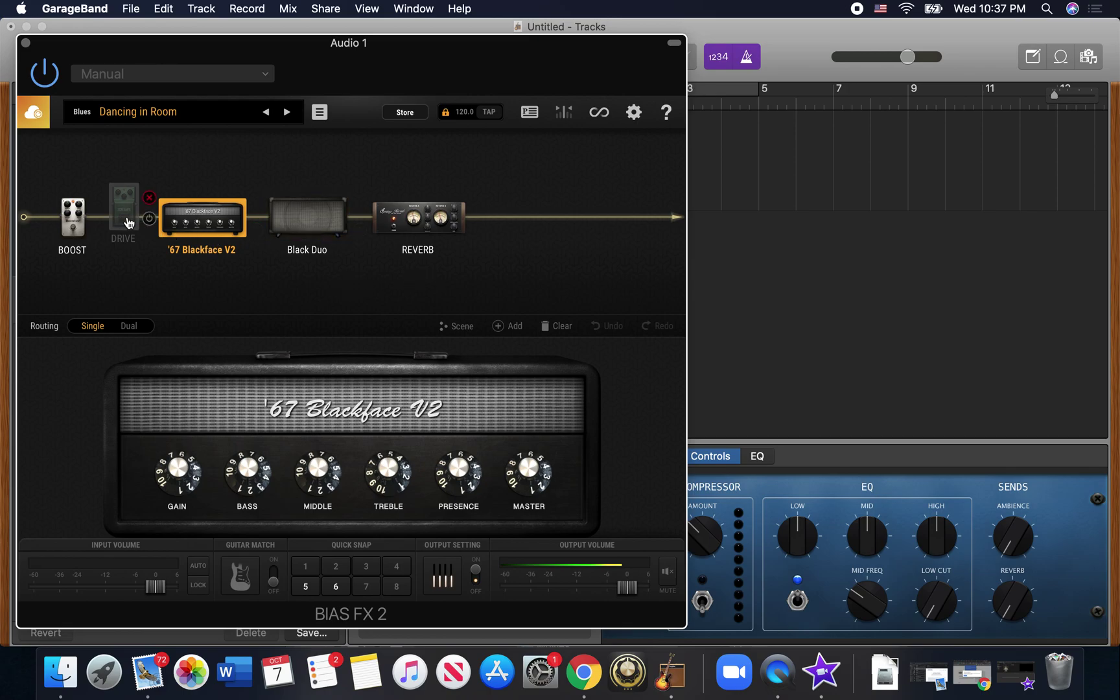
left_click(149, 222)
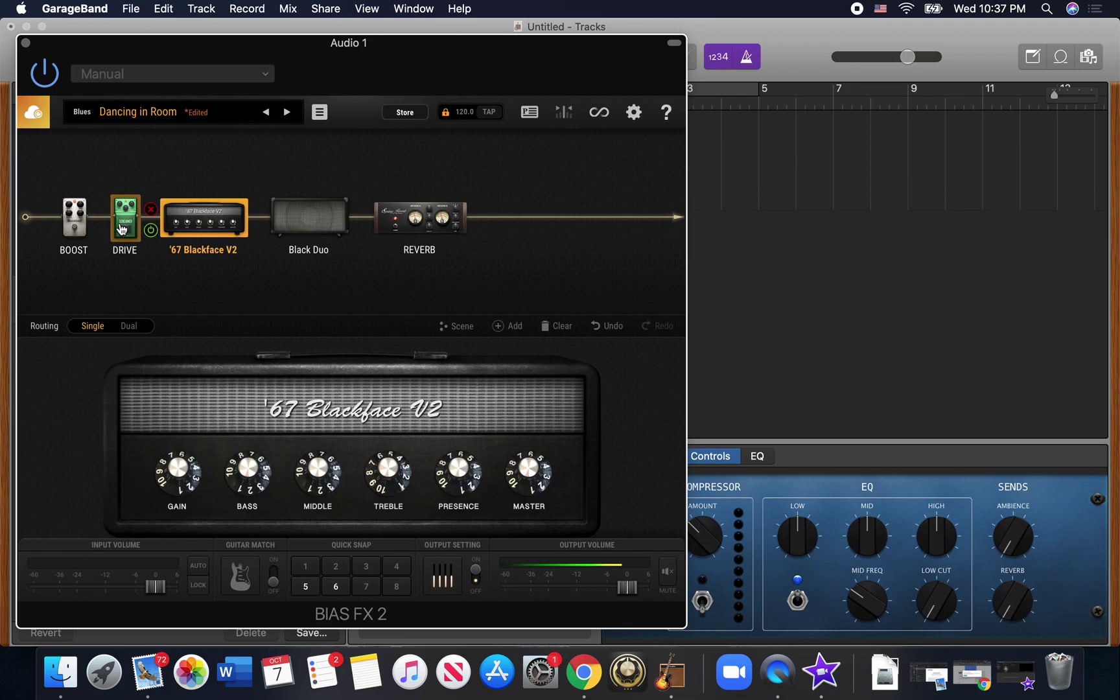
left_click(127, 222)
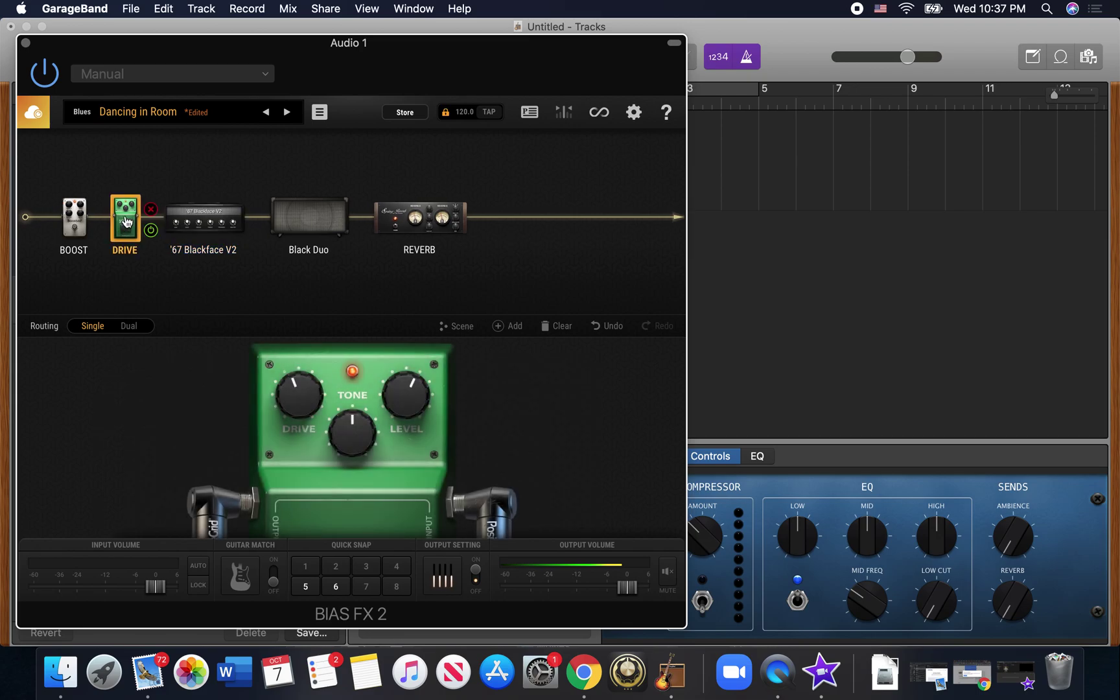
left_click(355, 374)
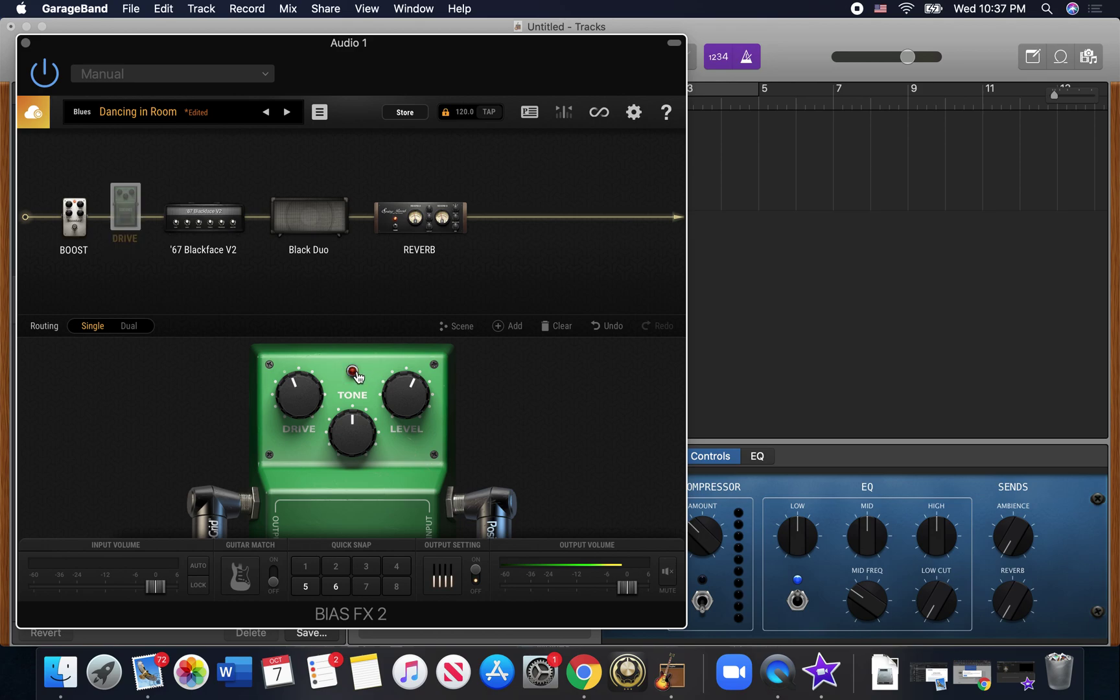
left_click(355, 373)
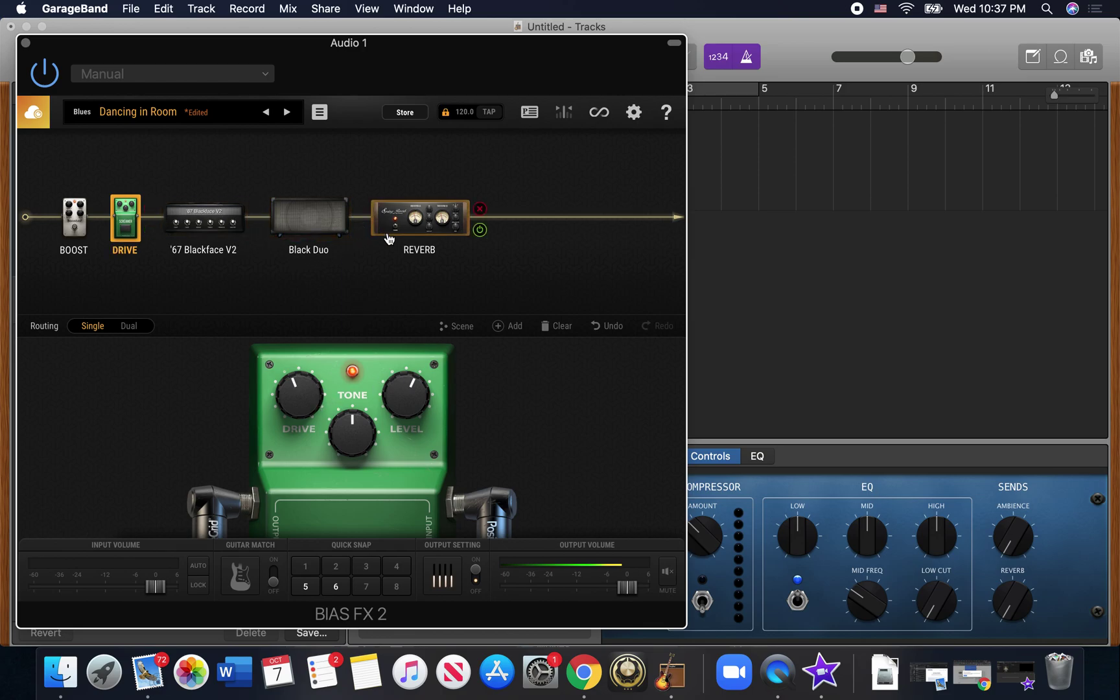
left_click(313, 223)
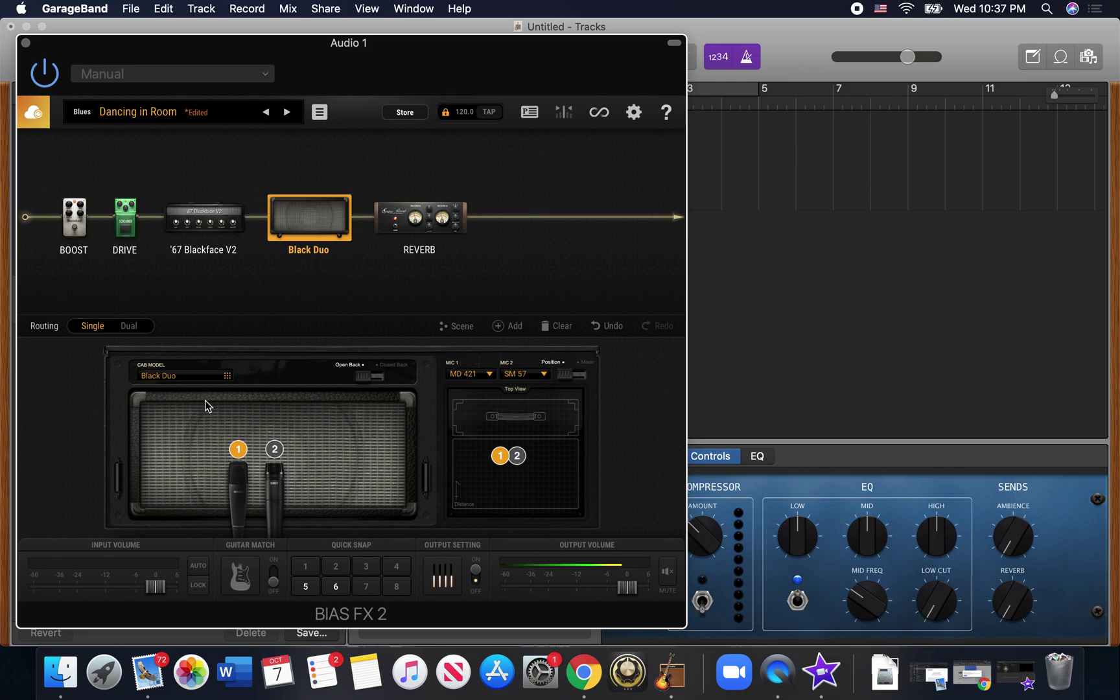
View the Spring Reverb's controls, then list compressor effects like Advance Comp, Studio Comp and Tube Compressor.
left_click(430, 224)
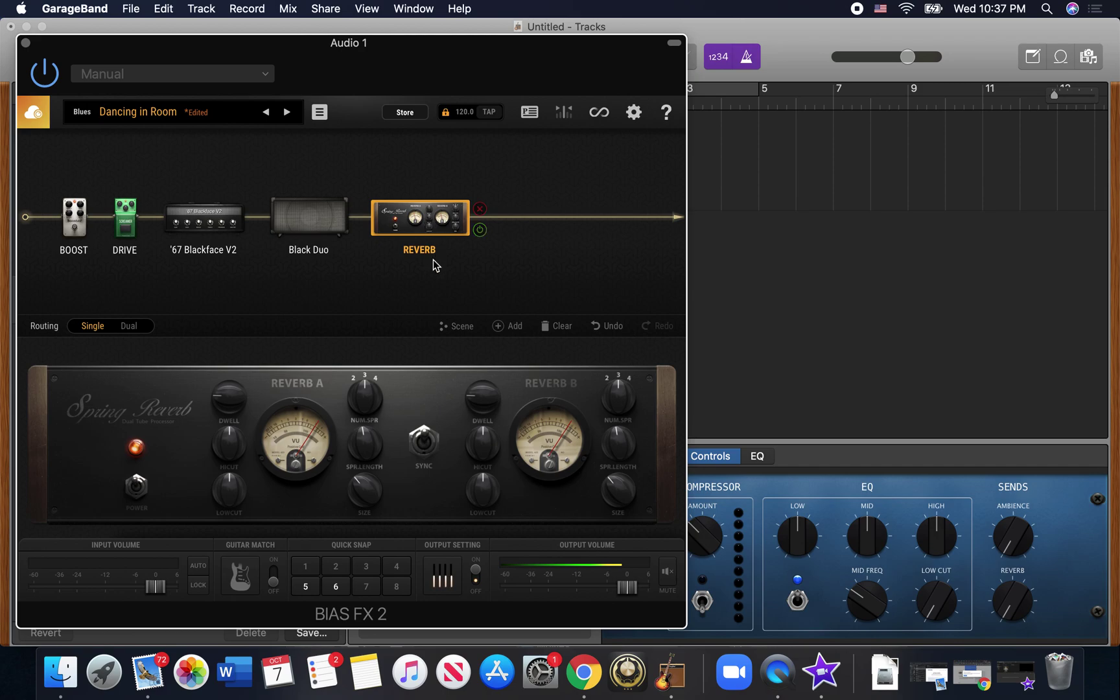
left_click(509, 327)
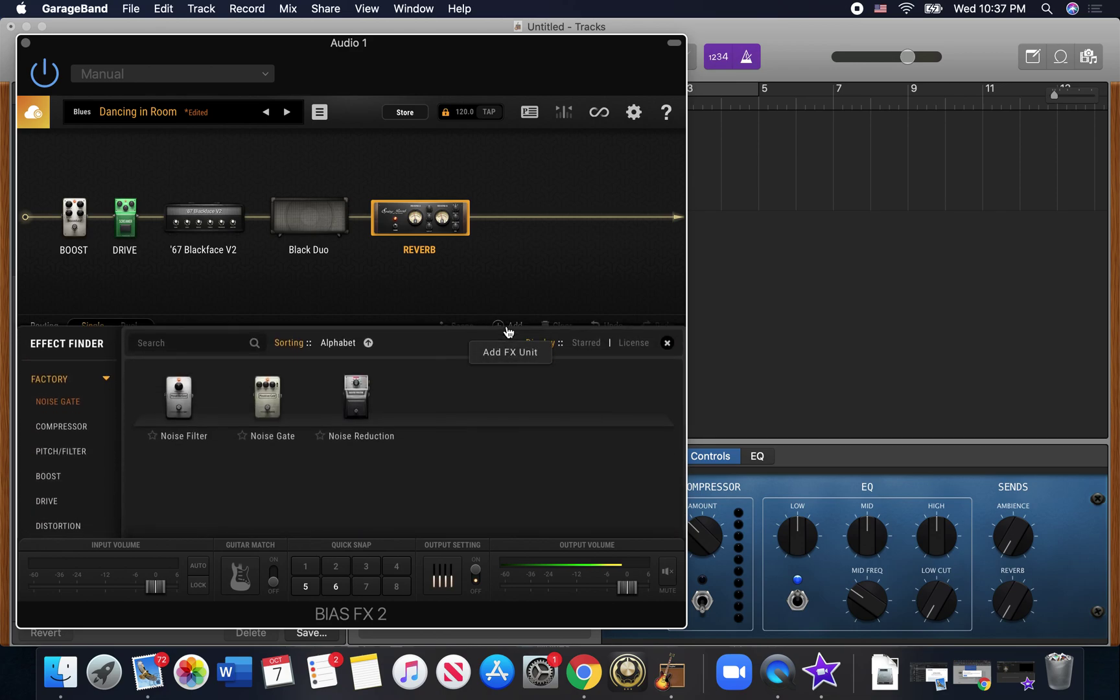
left_click(66, 419)
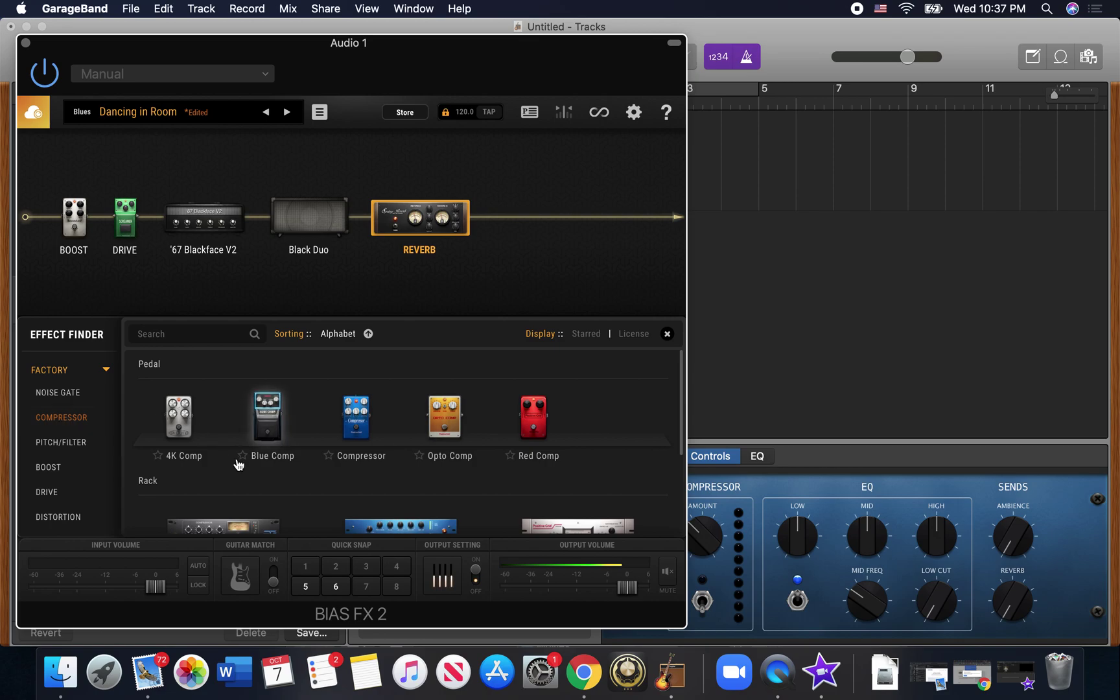
scroll(236, 459, "down", 5)
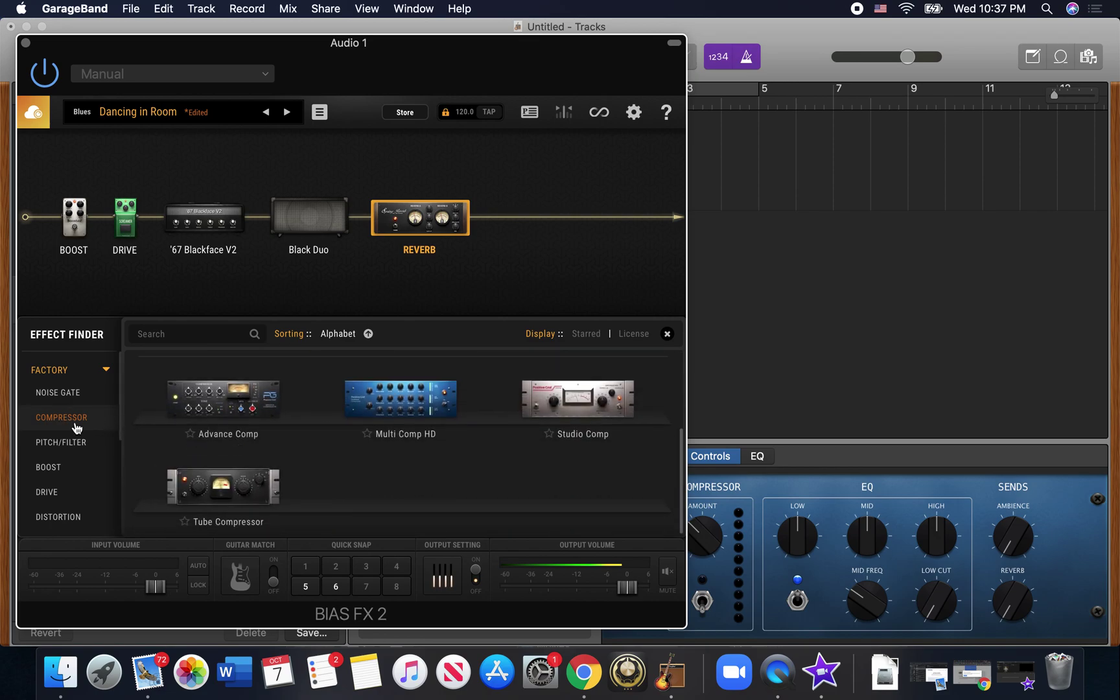
scroll(76, 428, "down", 5)
mouse_move(120, 230)
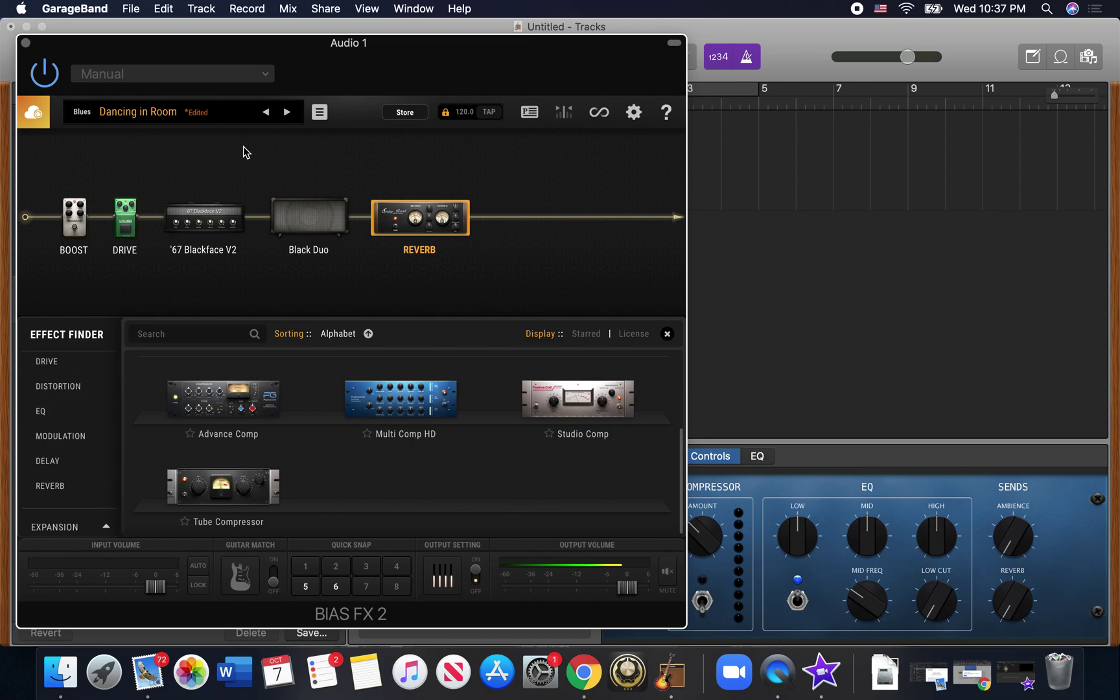
Search the online pedalboard library for 'Van halen'.
left_click(36, 114)
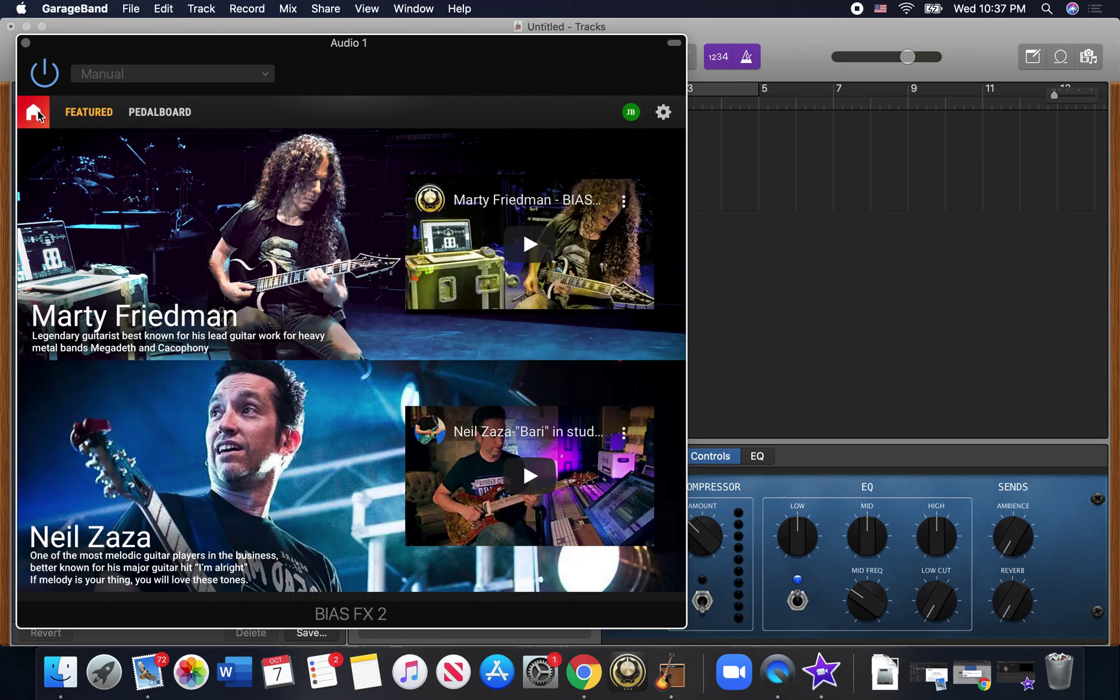
left_click(162, 114)
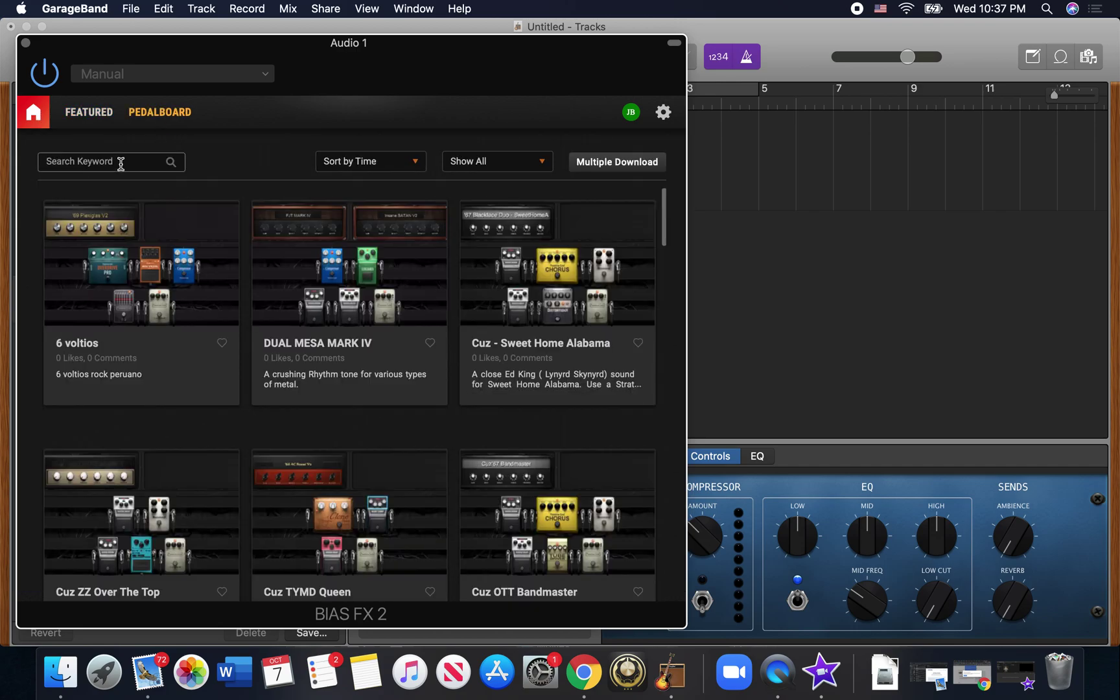
type("Van halen")
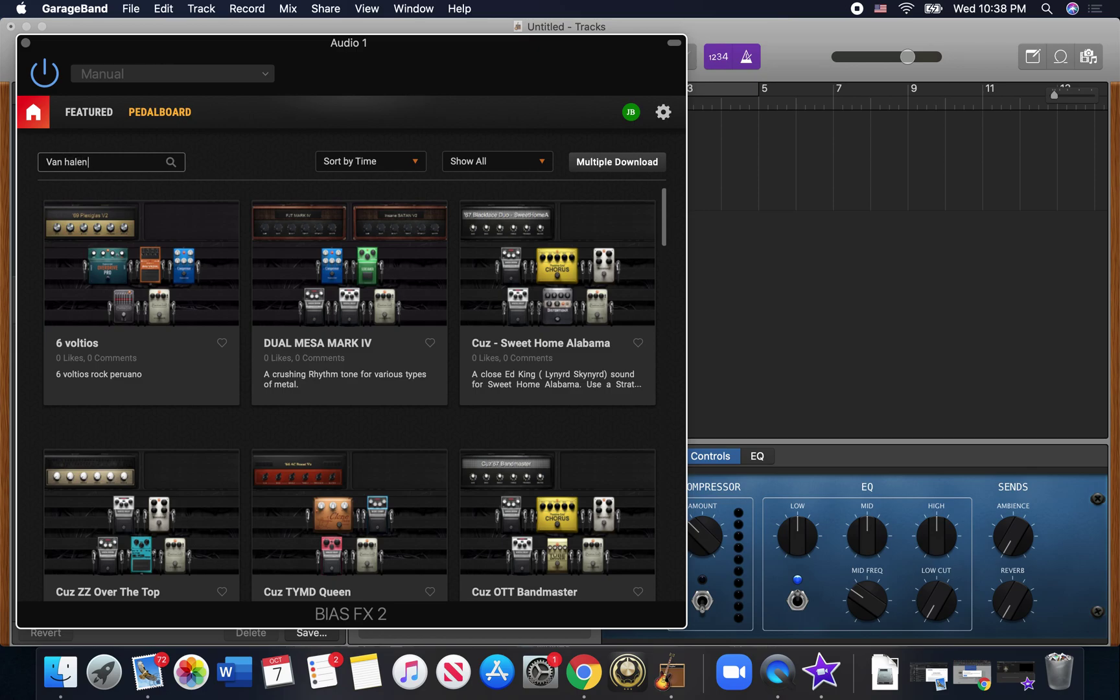
key("Return")
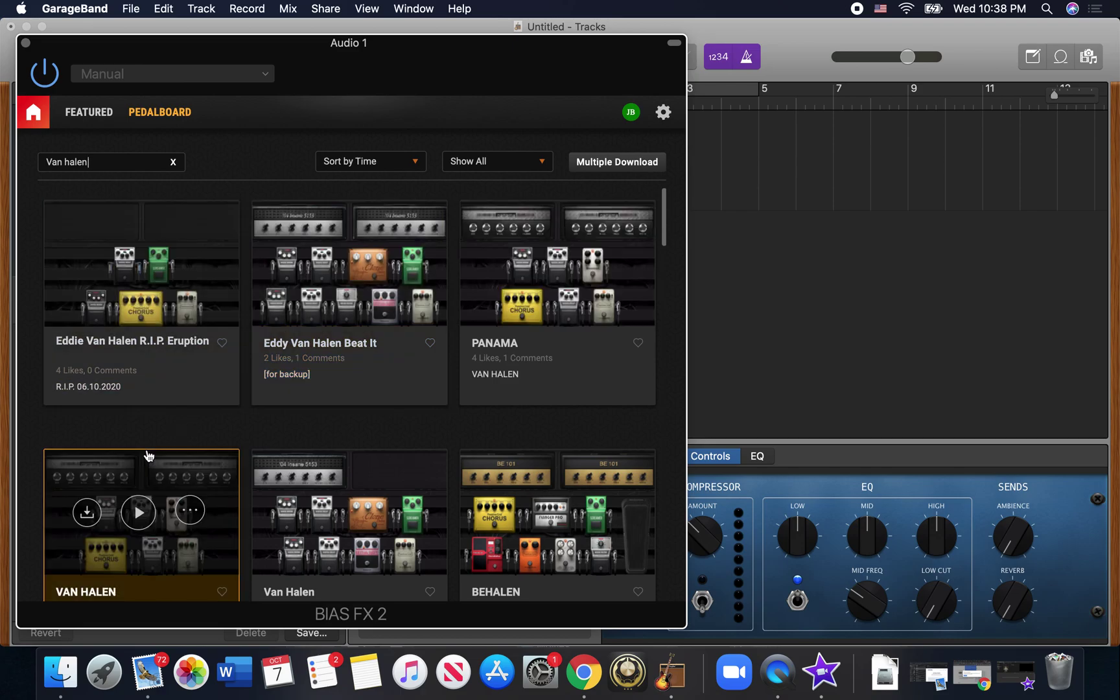
Sort the Van halen pedalboard results by Popularity, with HALEN2 and Van Halen Tone on top.
scroll(147, 454, "down", 2)
scroll(148, 453, "down", 3)
scroll(148, 454, "up", 5)
left_click(383, 165)
left_click(379, 197)
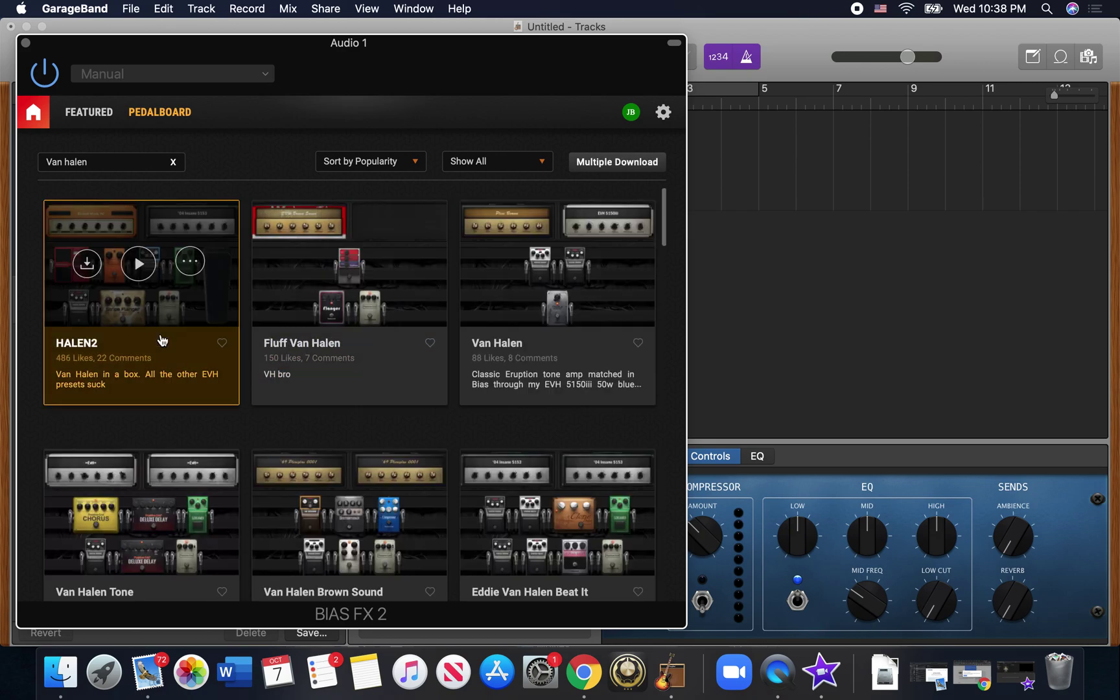
scroll(150, 494, "down", 2)
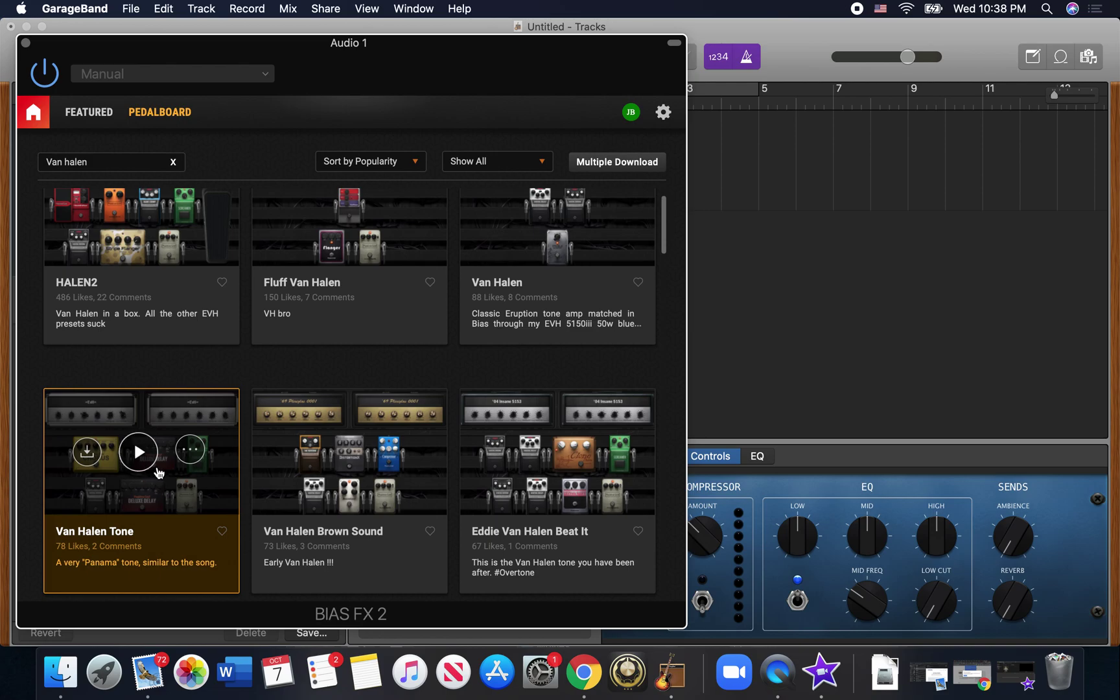
Download the Van Halen Tone pedalboard into Bank 1 and go back to FX2.
left_click(88, 453)
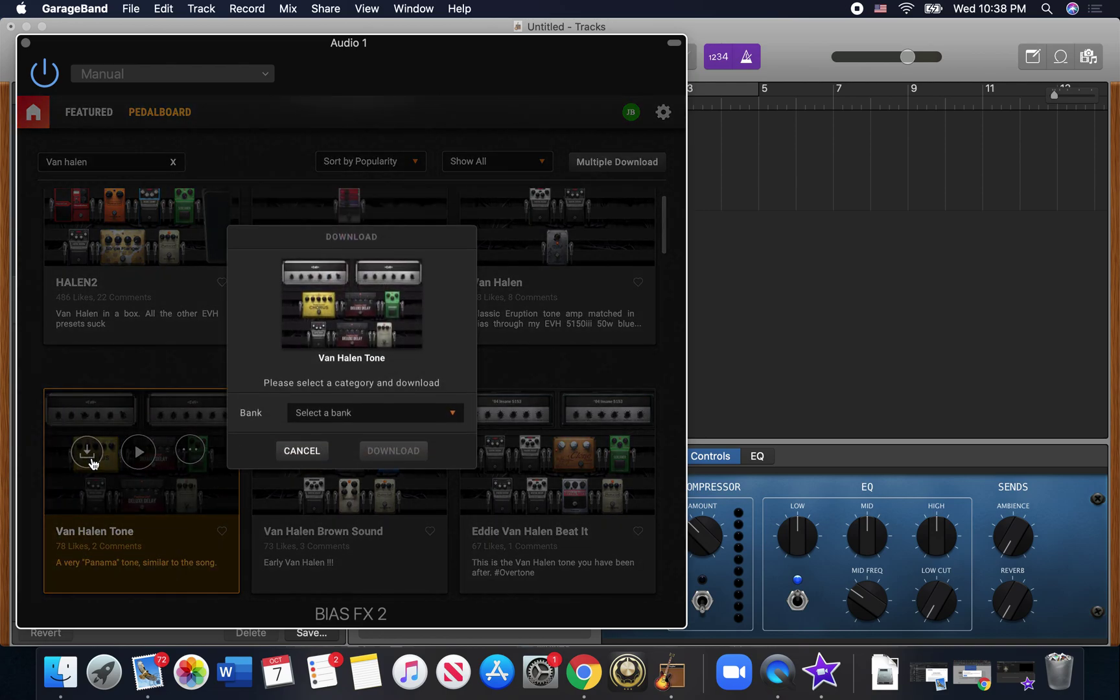
left_click(366, 417)
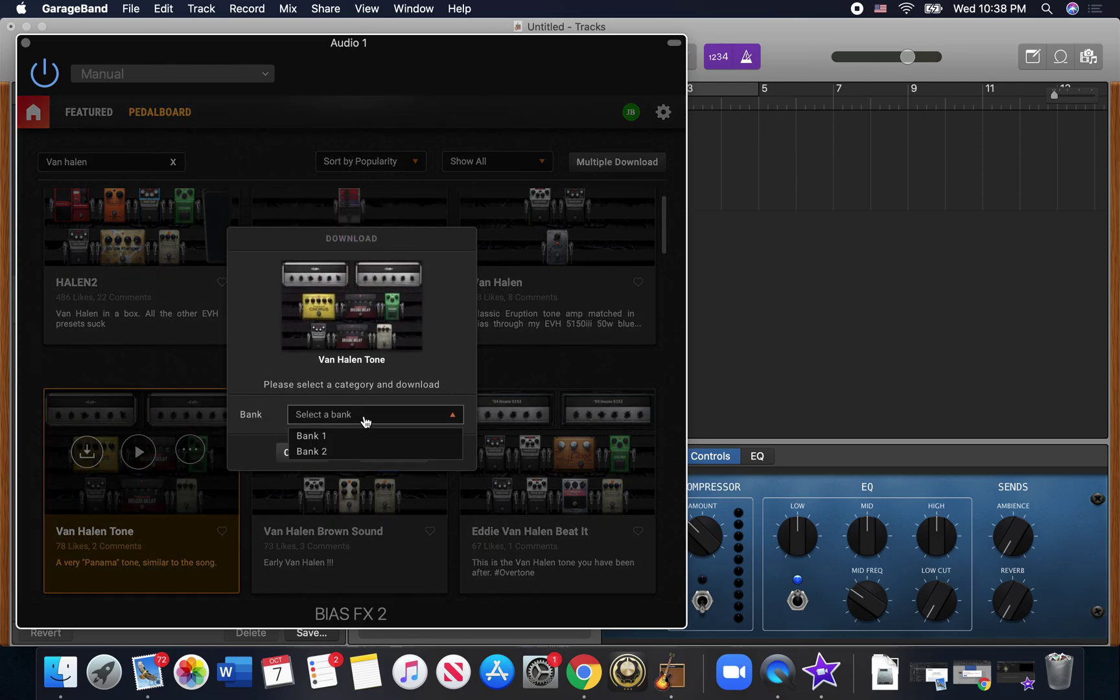
left_click(333, 442)
left_click(383, 455)
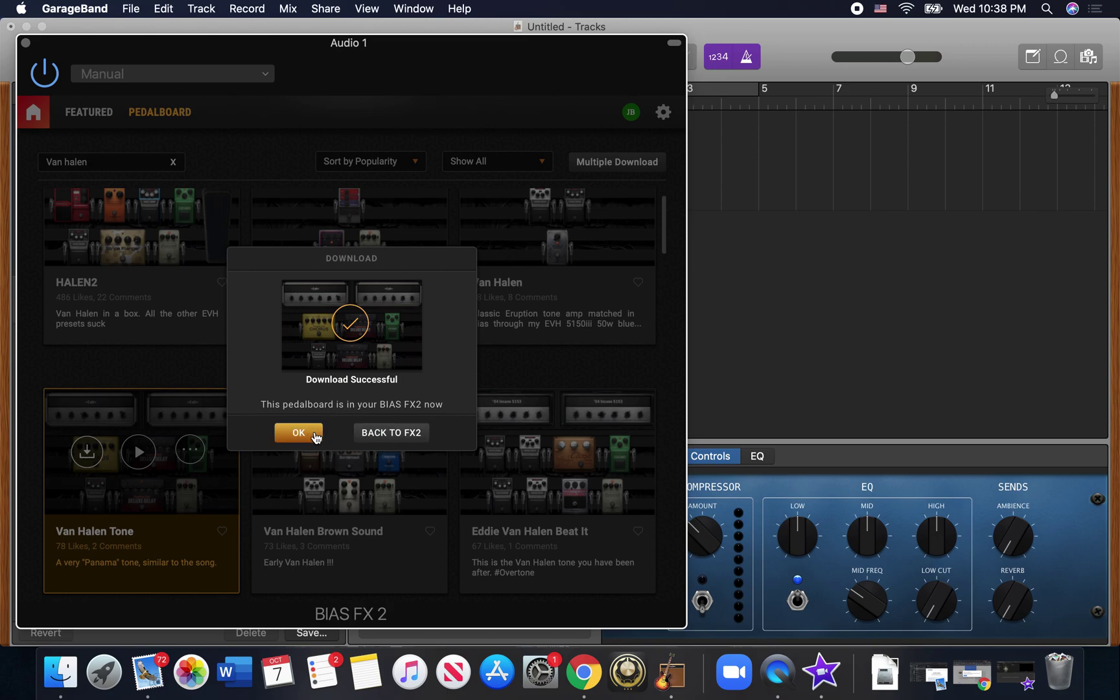
left_click(394, 441)
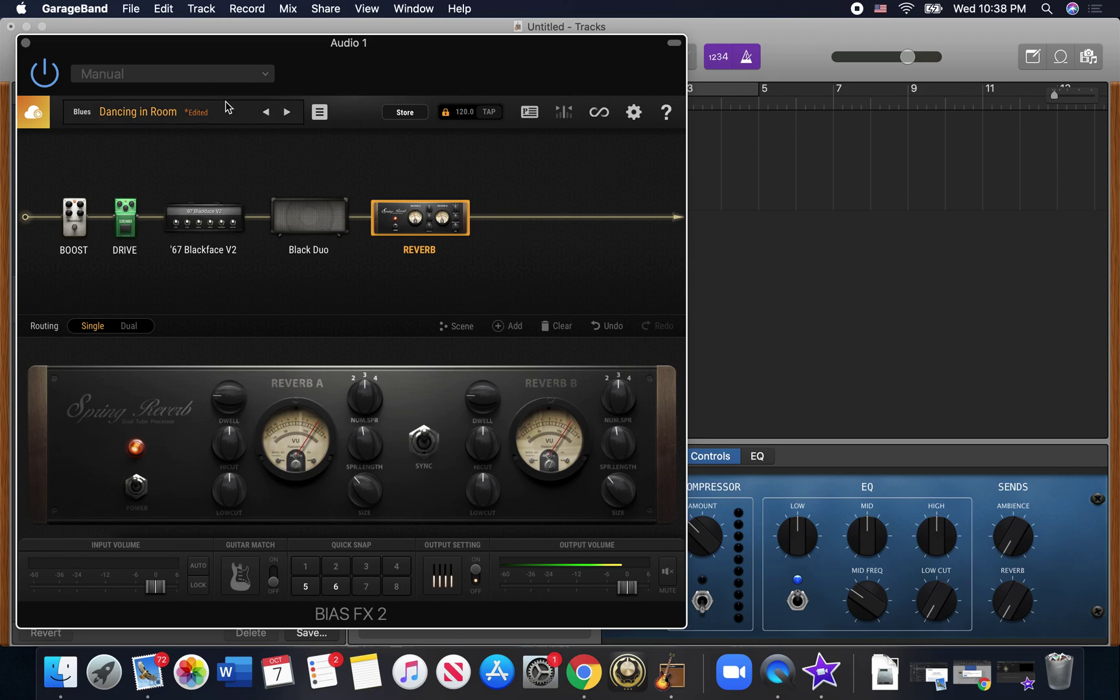
Load Van Halen Tone from Bank 1, ignoring unsaved Dancing in Room edits, and close the browser.
left_click(205, 116)
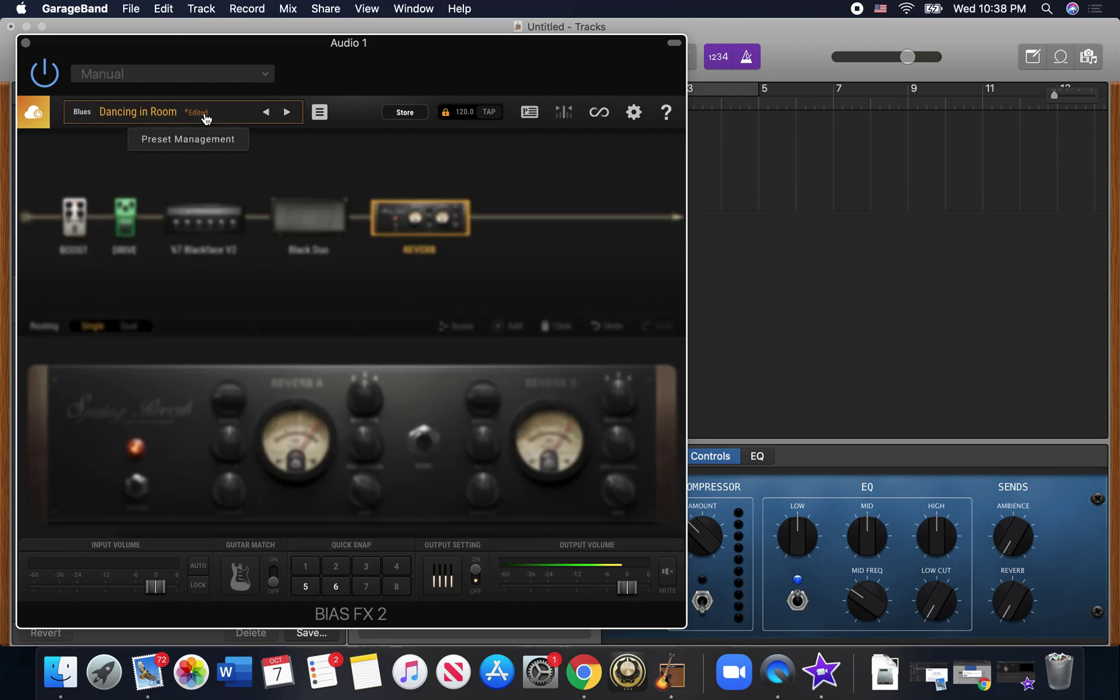
left_click(130, 429)
left_click(82, 497)
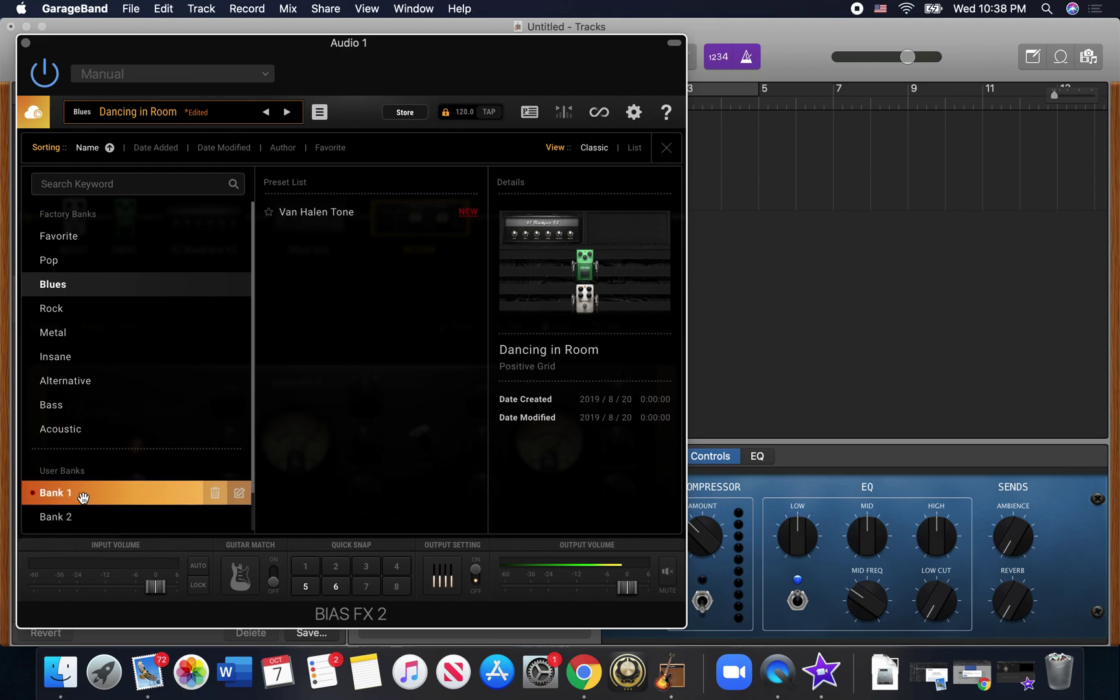
left_click(333, 216)
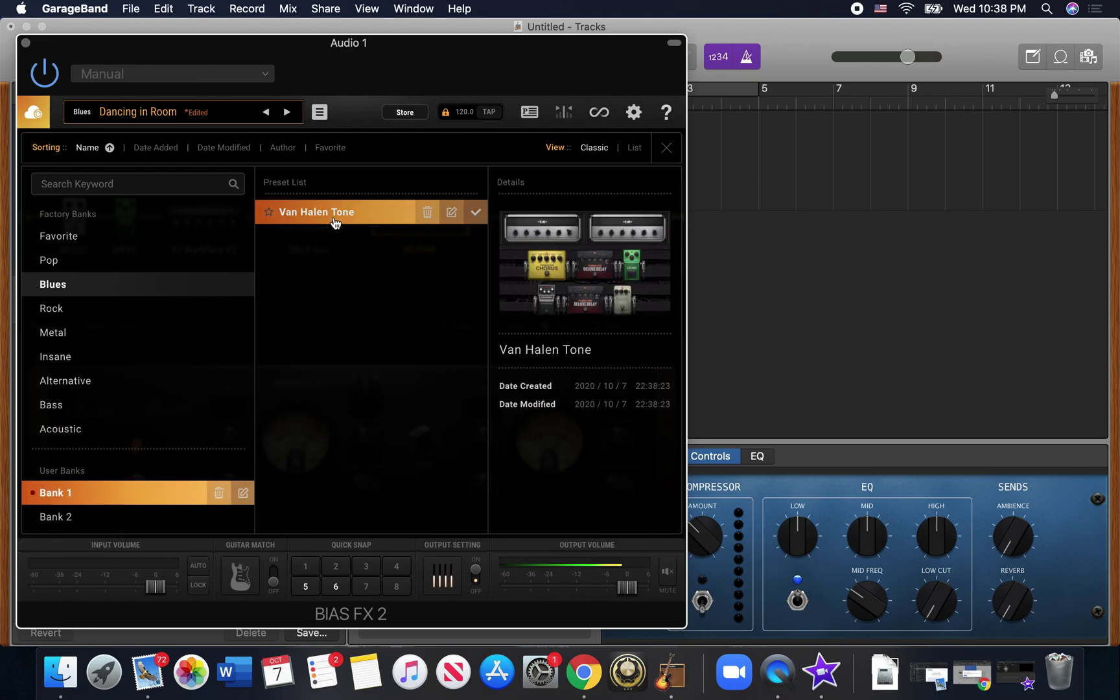
left_click(327, 384)
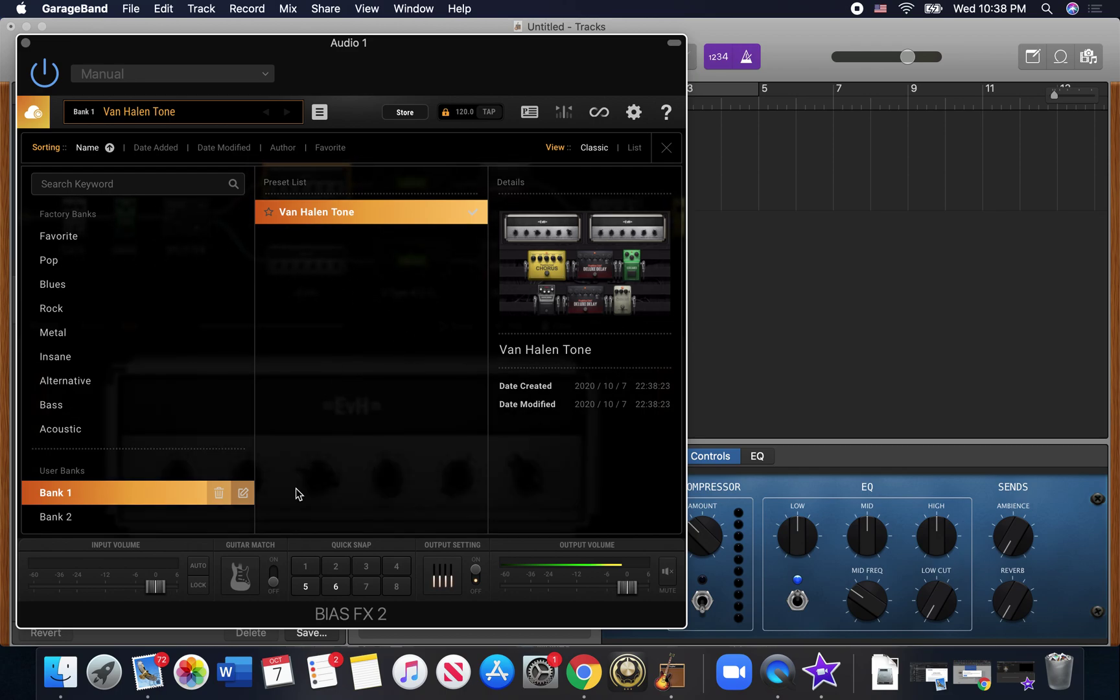
left_click(668, 149)
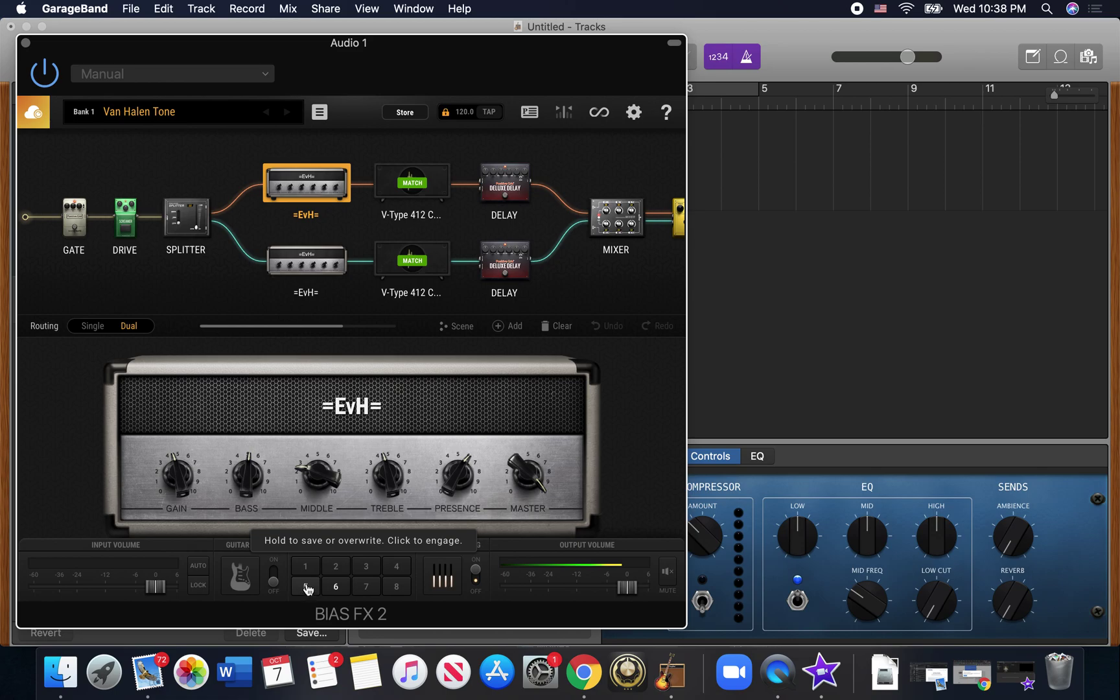
Turn on BPM sync for the top Deluxe Delay and raise its delay time to 1/8d.
left_click(509, 189)
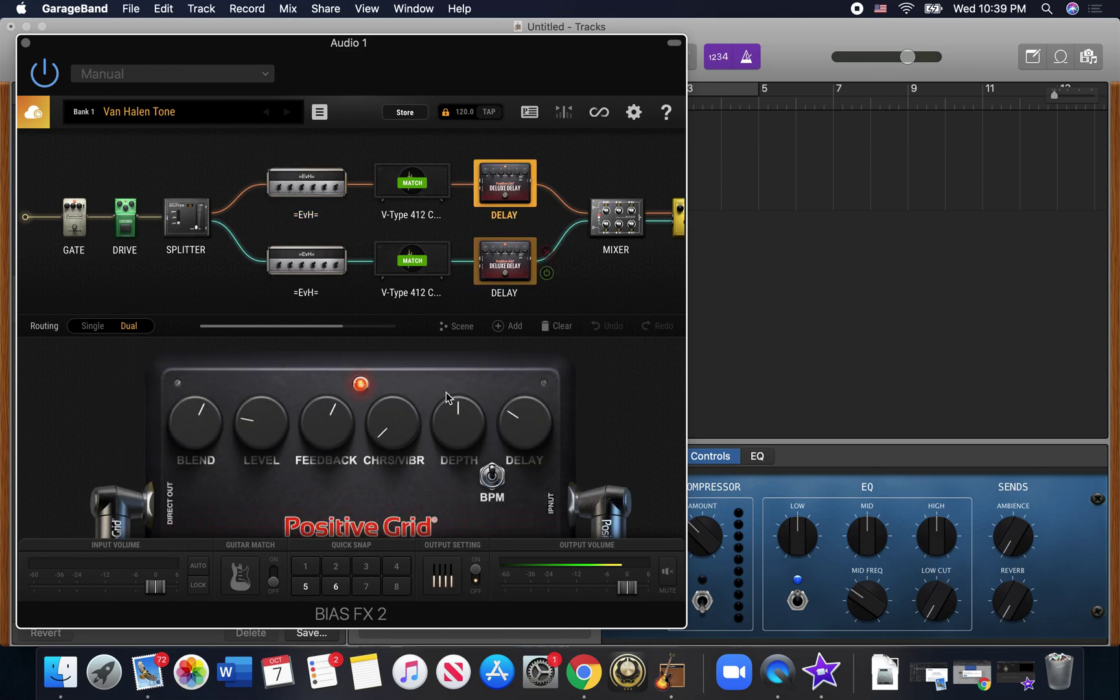
left_click(493, 476)
left_click_drag(513, 416, 525, 398)
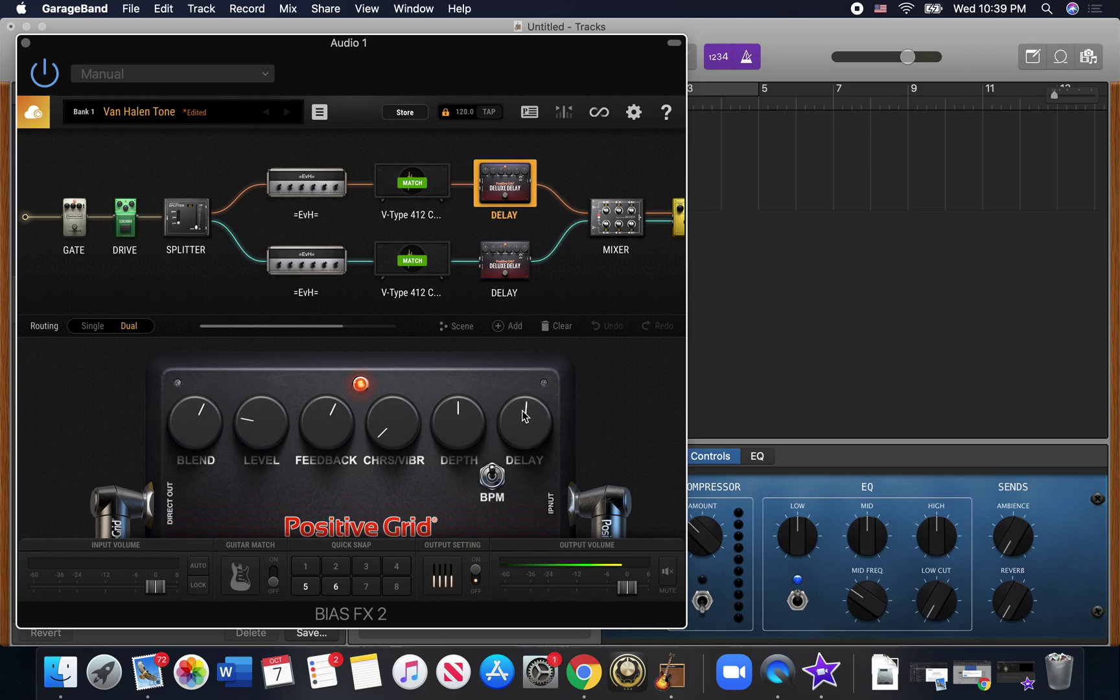
left_click_drag(522, 412, 524, 405)
mouse_move(532, 187)
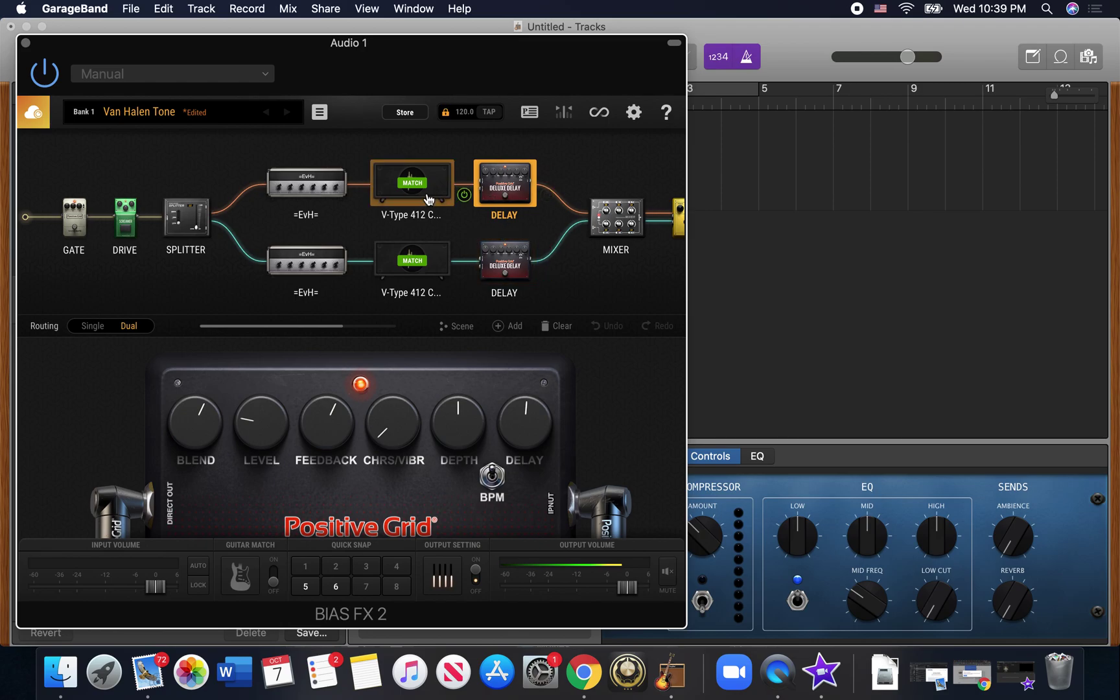